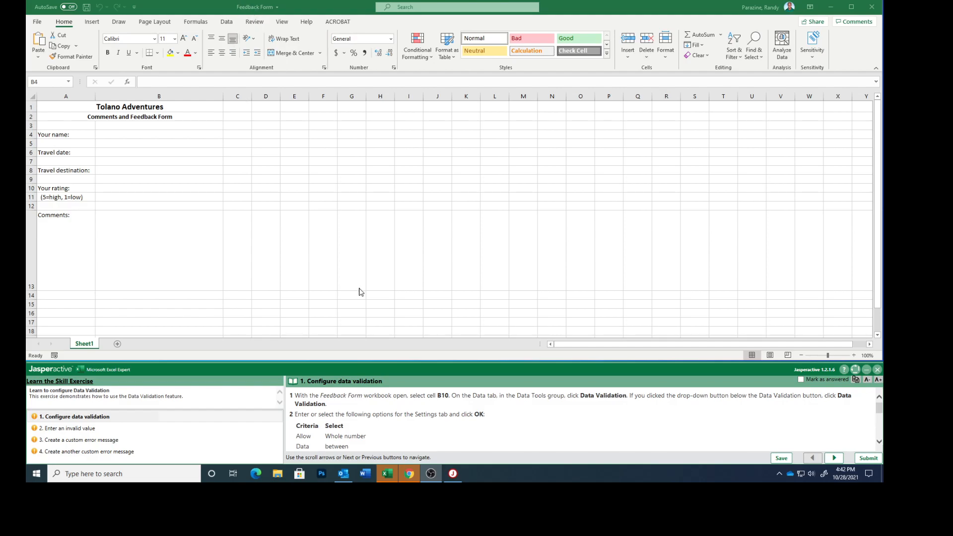
- Start a data validation rule for the rating cell B10 that allows whole numbers
{"action": "left_click", "coordinate": [129, 189]}
{"action": "left_click", "coordinate": [129, 189]}
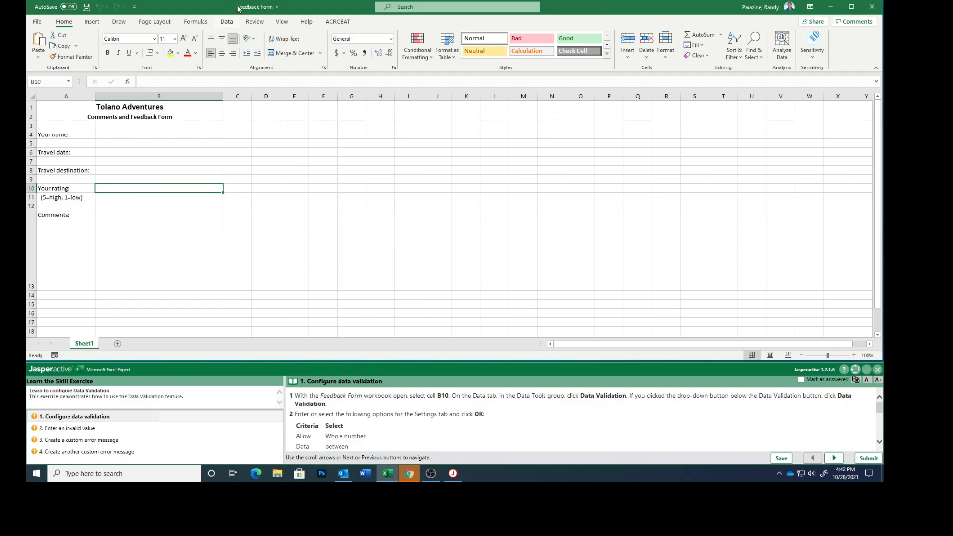
{"action": "left_click", "coordinate": [228, 22]}
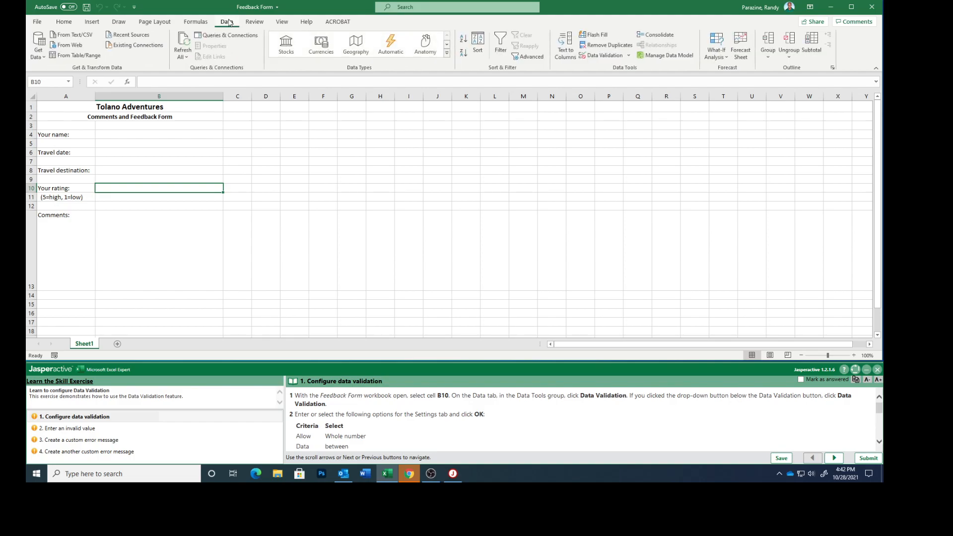
{"action": "left_click", "coordinate": [607, 56]}
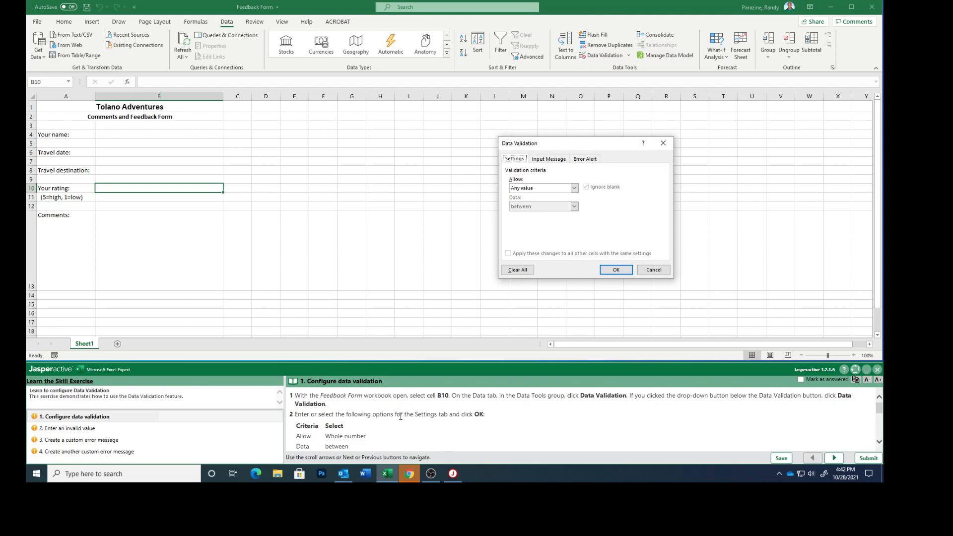
{"action": "scroll", "coordinate": [432, 415], "scroll_direction": "down", "scroll_amount": 2}
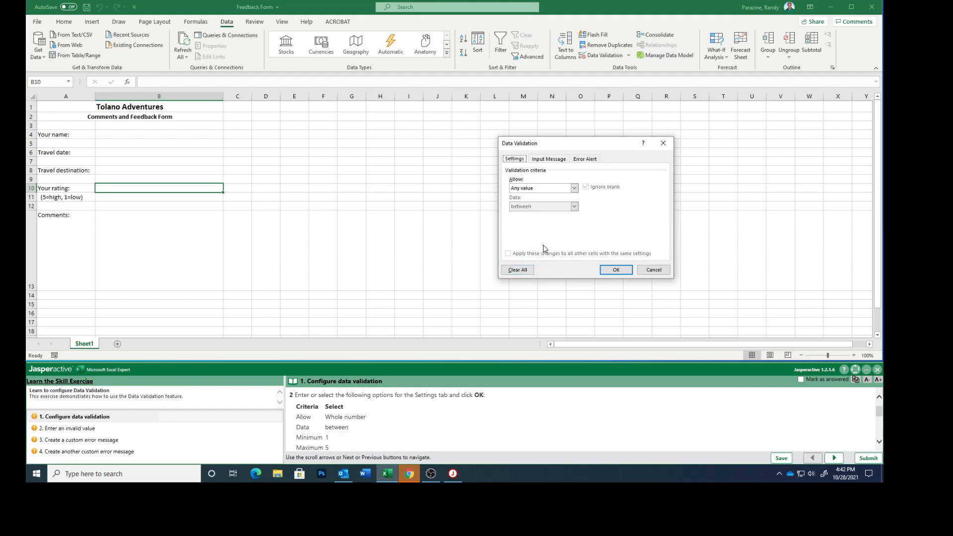
{"action": "left_click", "coordinate": [575, 189]}
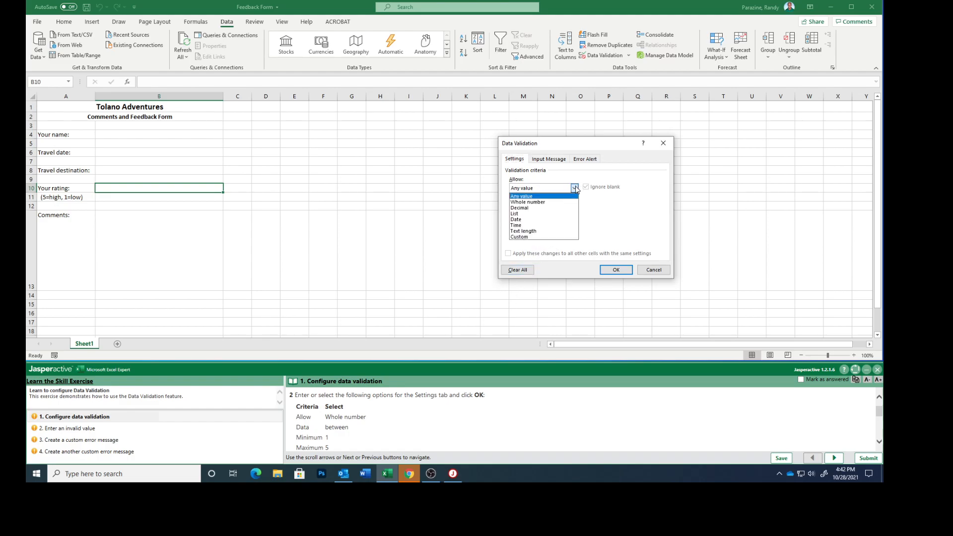
{"action": "left_click", "coordinate": [542, 202]}
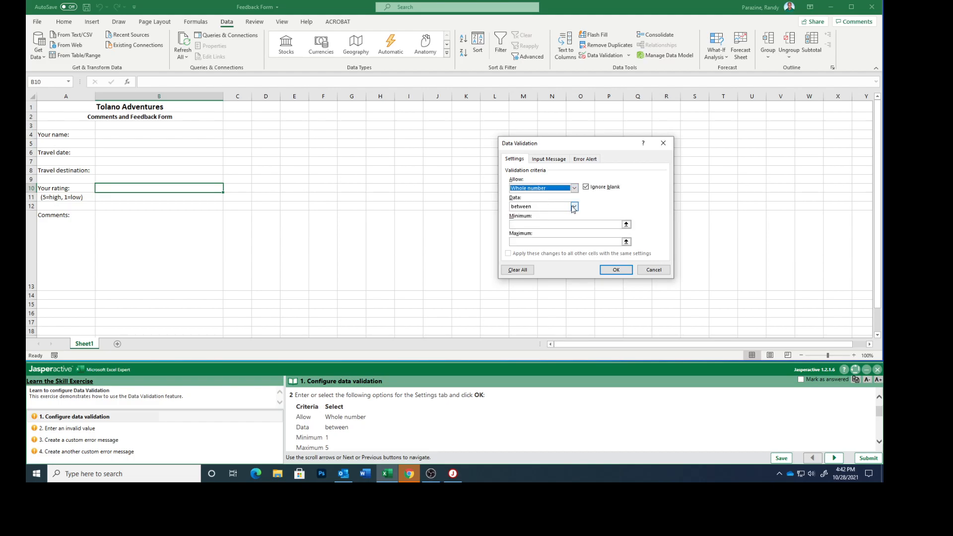
- Set the whole number rule's minimum to 1 and maximum to 5
{"action": "left_click", "coordinate": [525, 223]}
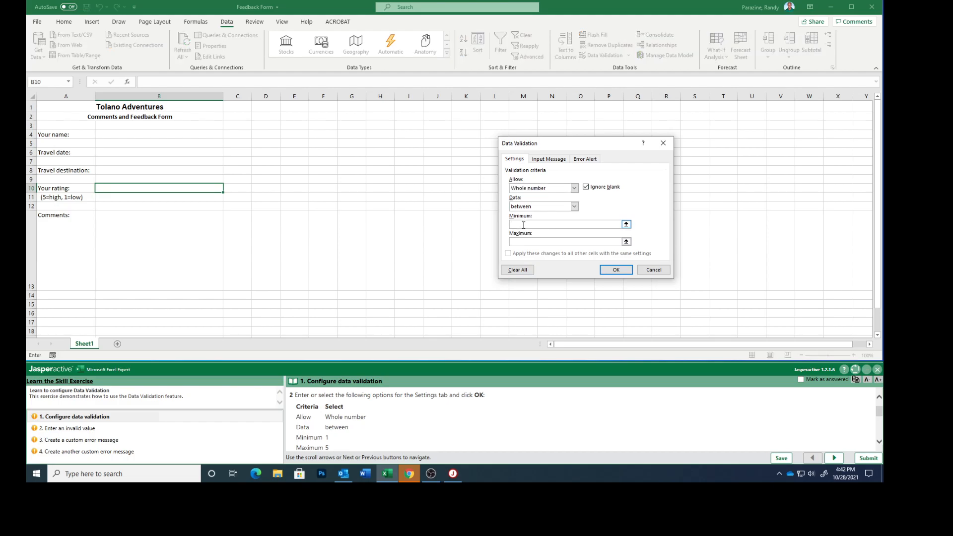
{"action": "type", "text": "1"}
{"action": "left_click", "coordinate": [534, 242]}
{"action": "scroll", "coordinate": [431, 425], "scroll_direction": "down", "scroll_amount": 3}
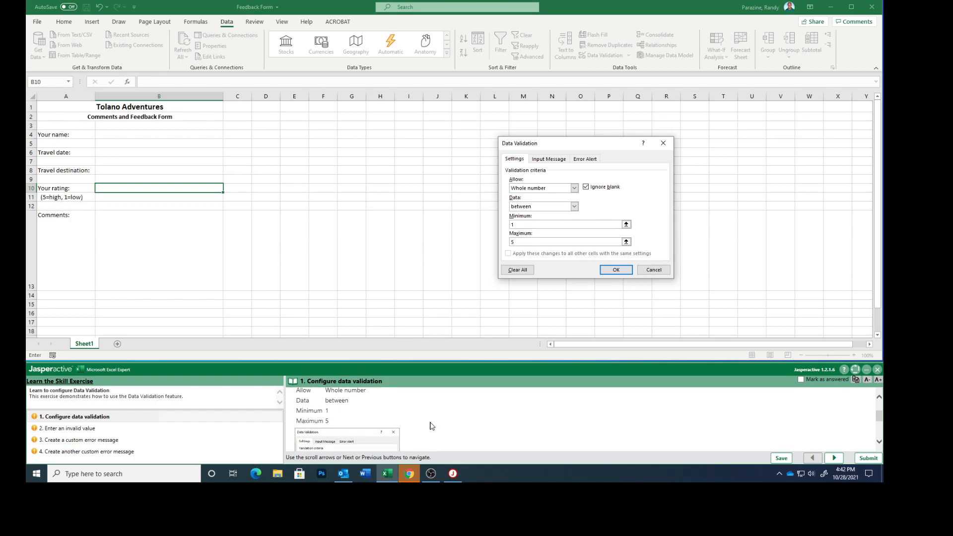
{"action": "scroll", "coordinate": [432, 425], "scroll_direction": "down", "scroll_amount": 3}
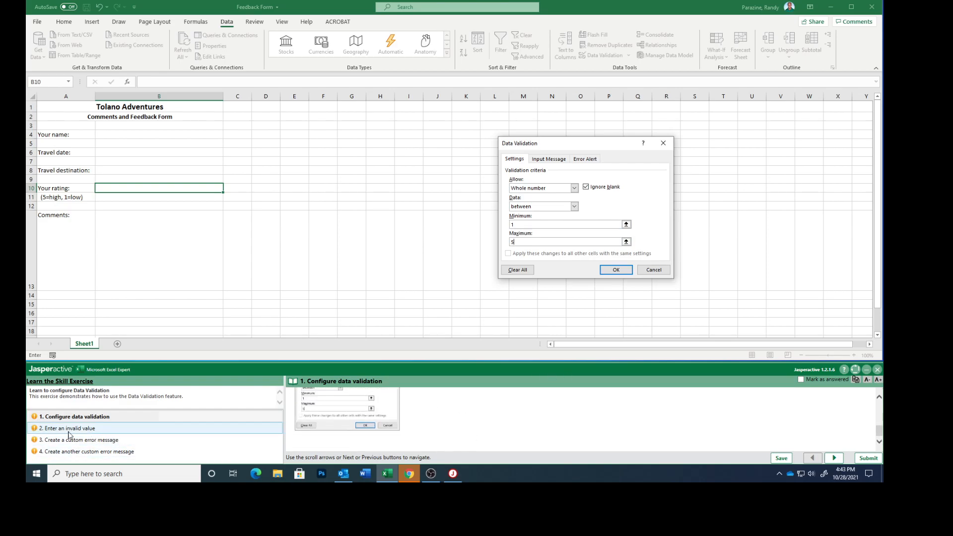
{"action": "scroll", "coordinate": [474, 433], "scroll_direction": "up", "scroll_amount": 6}
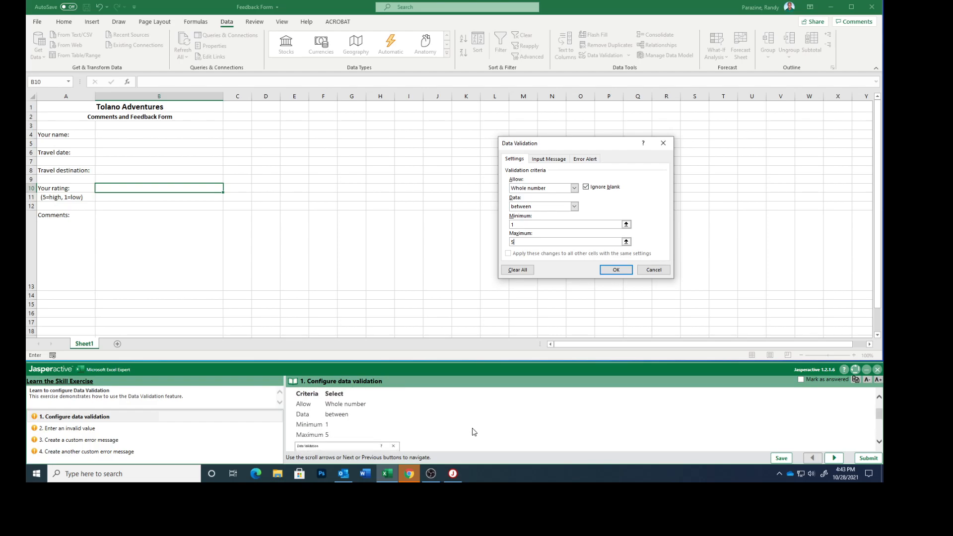
- Mark the first exercise task as answered, advance to the second task, and apply the rating validation rule
{"action": "left_click", "coordinate": [801, 380]}
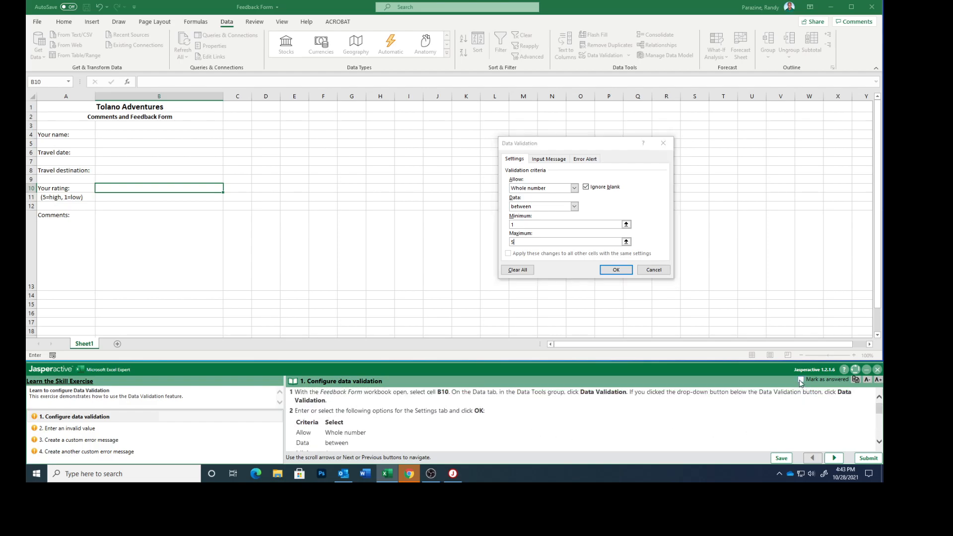
{"action": "left_click", "coordinate": [835, 458]}
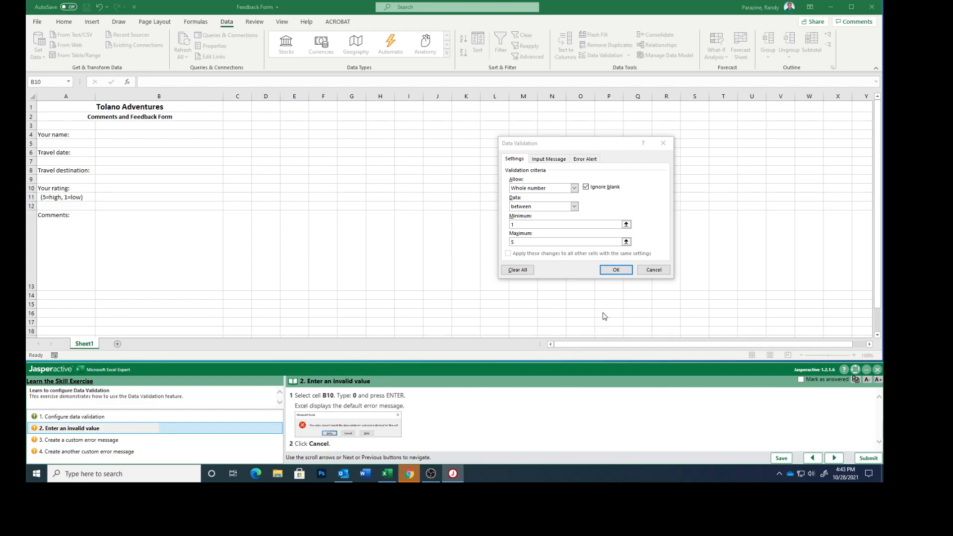
{"action": "left_click", "coordinate": [616, 271]}
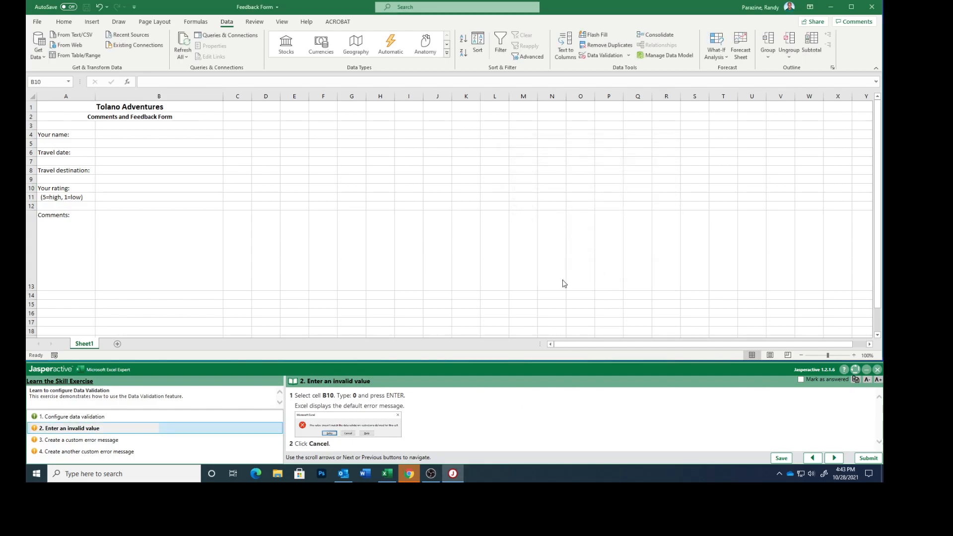
- Test the validation in cell B10 with the value 0, cancel the entry, and mark the task as answered before advancing
{"action": "left_click", "coordinate": [131, 188]}
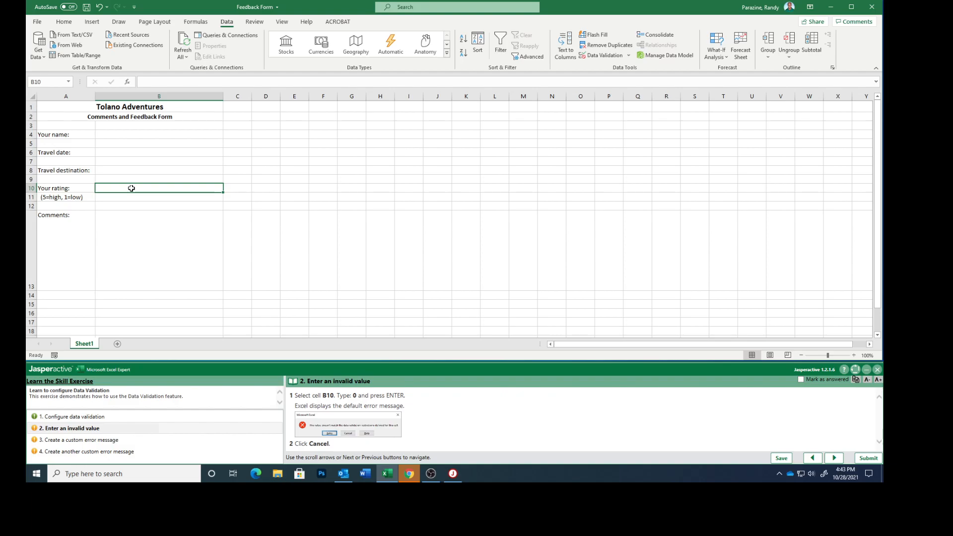
{"action": "type", "text": "0"}
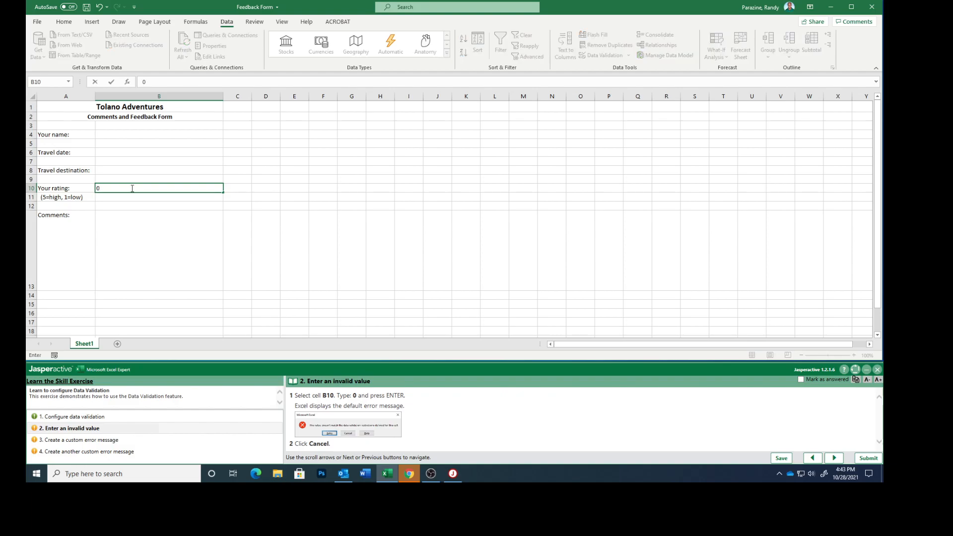
{"action": "key", "text": "Return"}
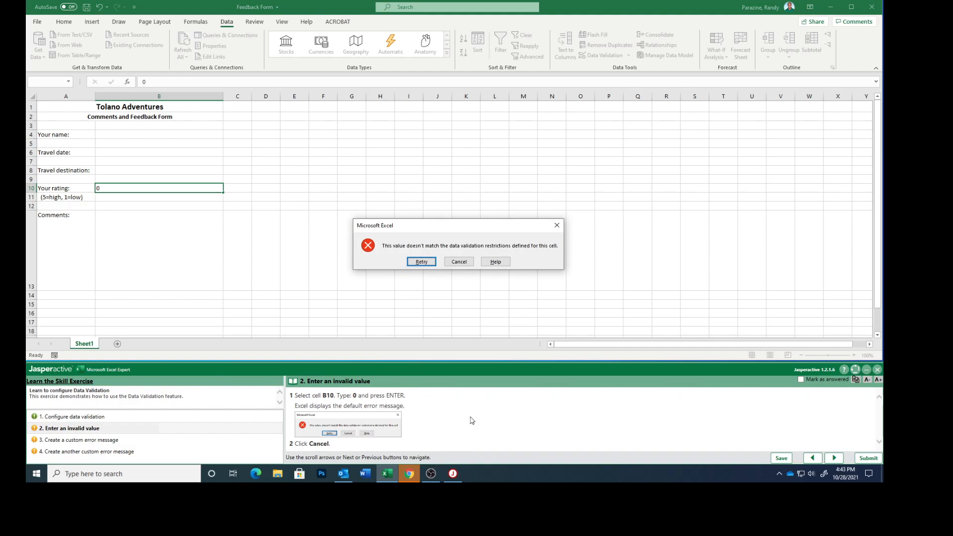
{"action": "left_click", "coordinate": [465, 262]}
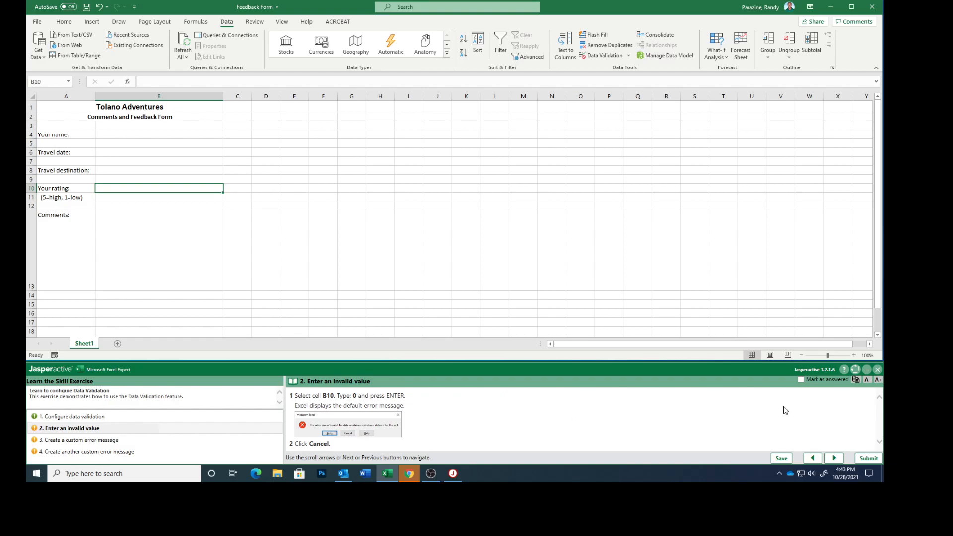
{"action": "left_click", "coordinate": [801, 380]}
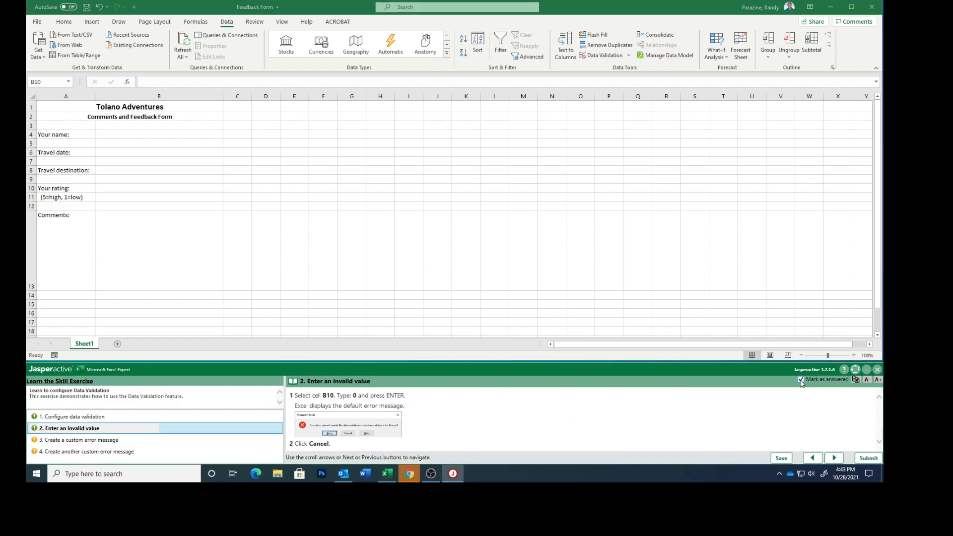
{"action": "left_click", "coordinate": [834, 458]}
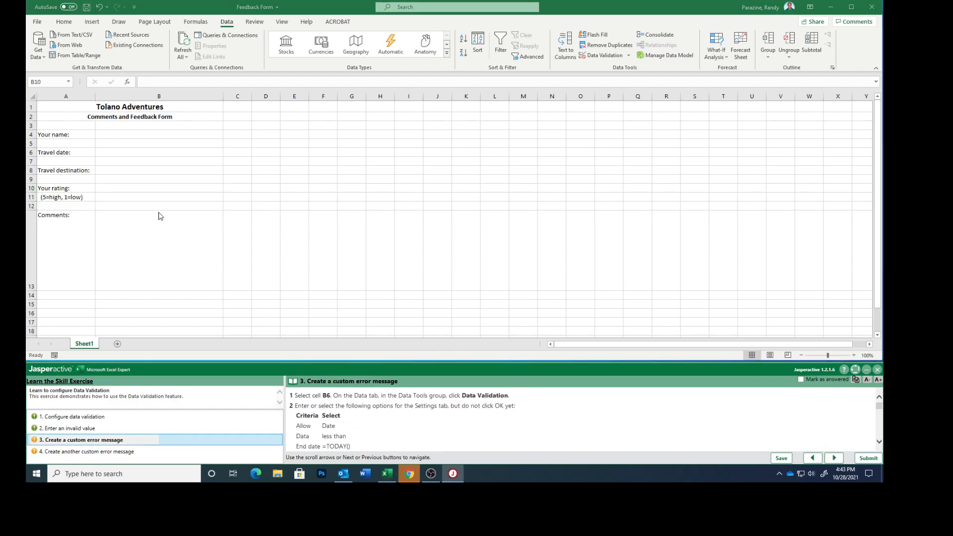
- Start a data validation rule for the travel date cell B6 that allows a date with the less than condition
{"action": "left_click", "coordinate": [122, 152]}
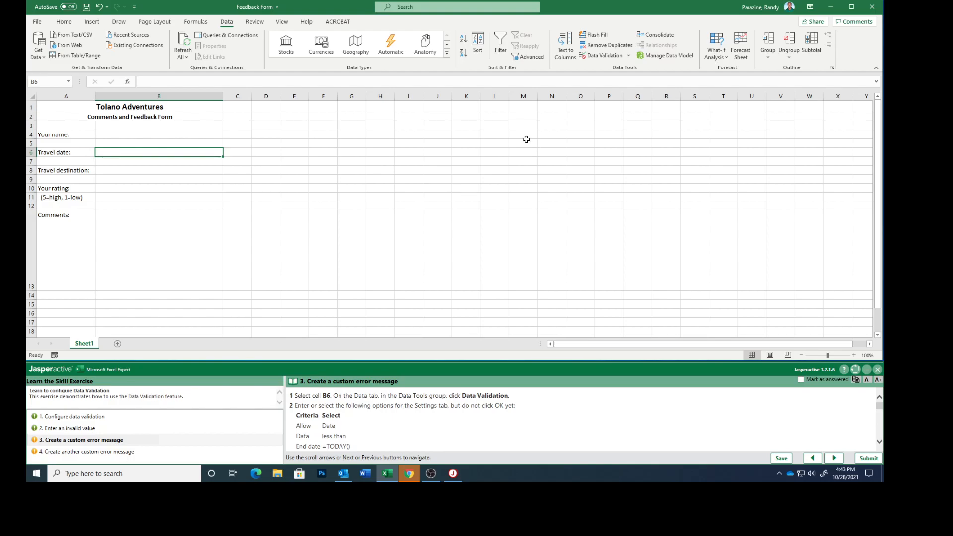
{"action": "left_click", "coordinate": [604, 55]}
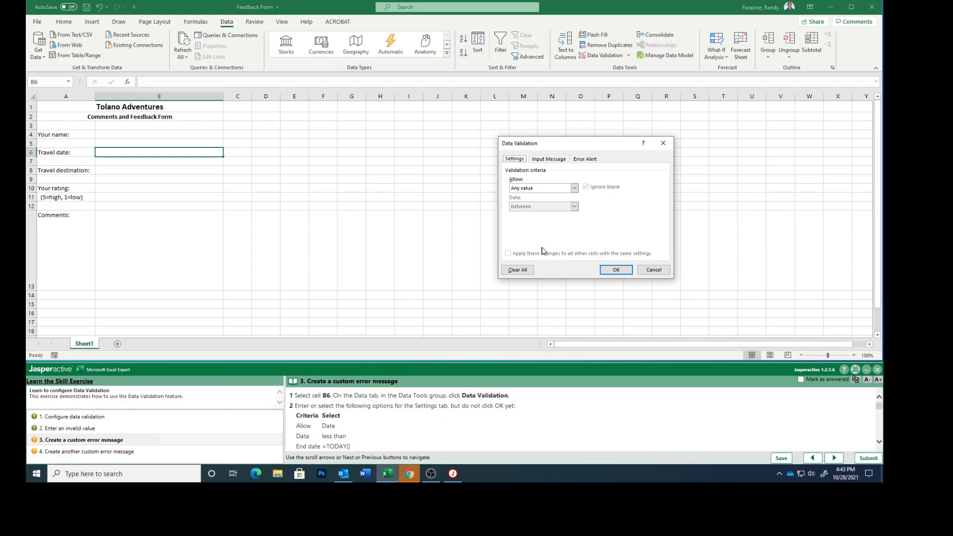
{"action": "left_click", "coordinate": [575, 189]}
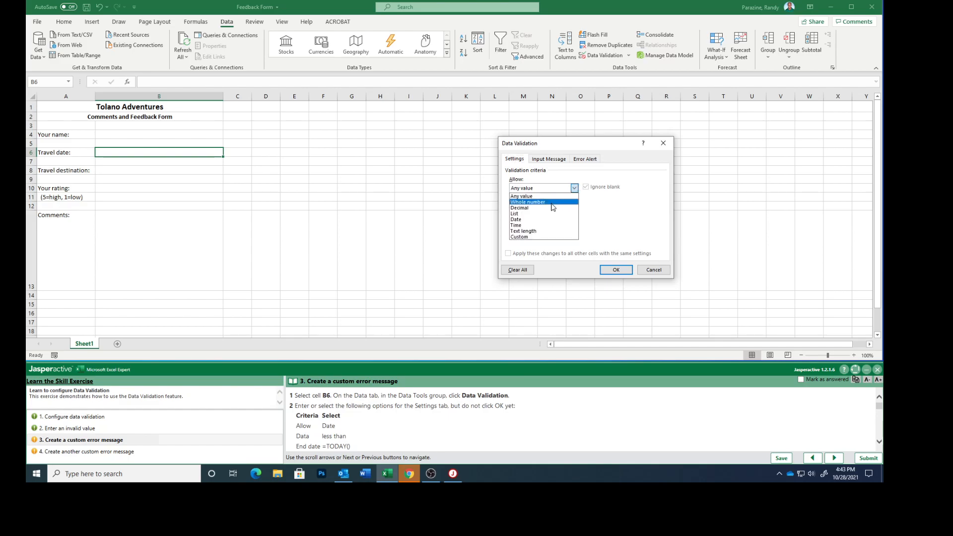
{"action": "left_click", "coordinate": [535, 220]}
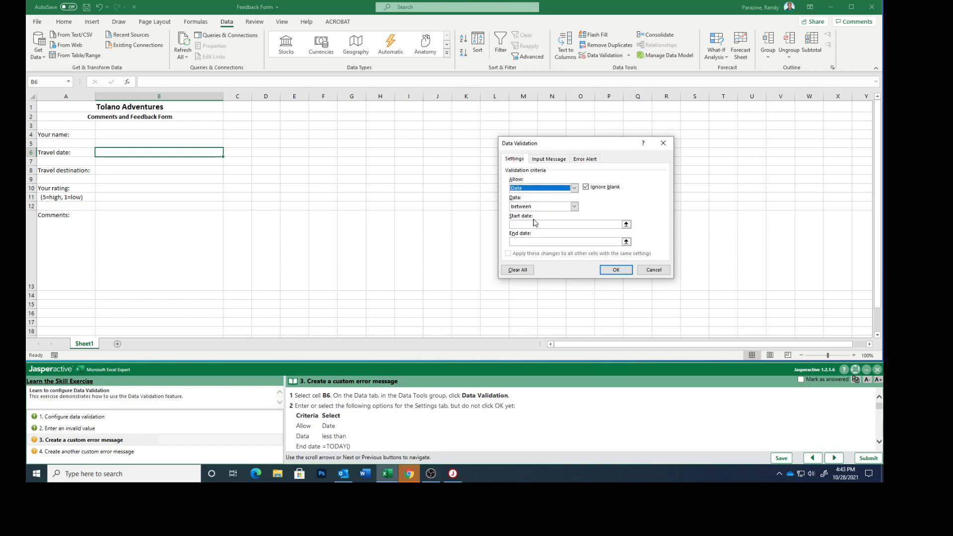
{"action": "left_click", "coordinate": [574, 207]}
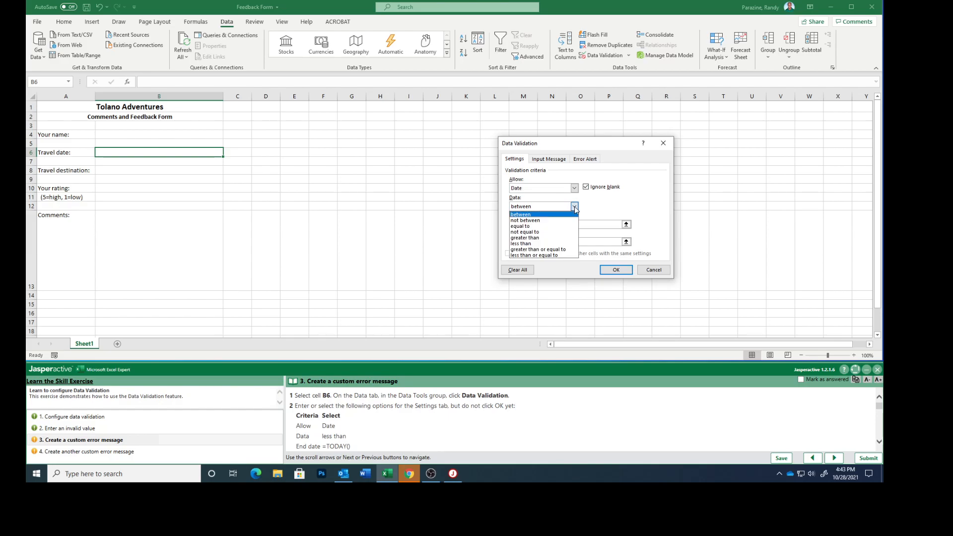
{"action": "left_click", "coordinate": [543, 244]}
- Set the date rule's end date to =TODAY()
{"action": "scroll", "coordinate": [403, 430], "scroll_direction": "down", "scroll_amount": 2}
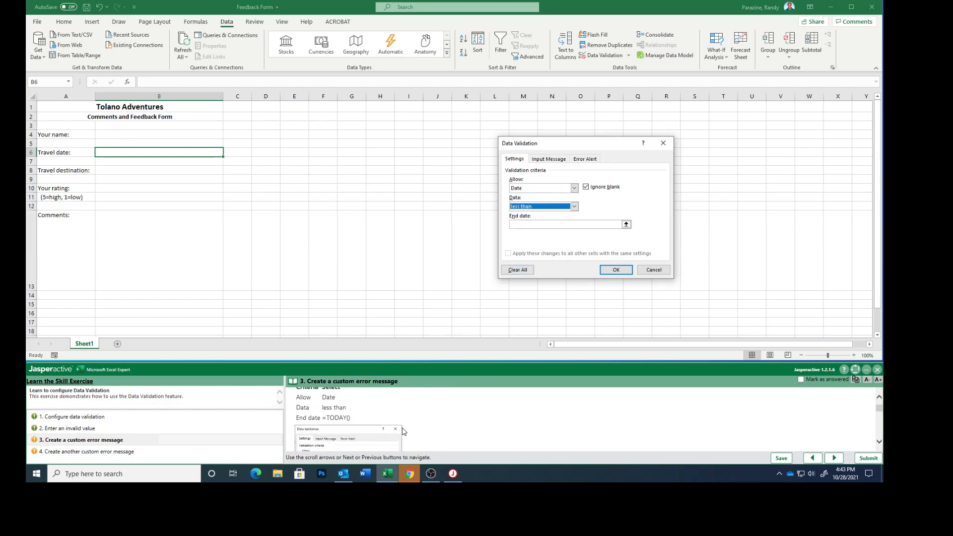
{"action": "left_click", "coordinate": [627, 224]}
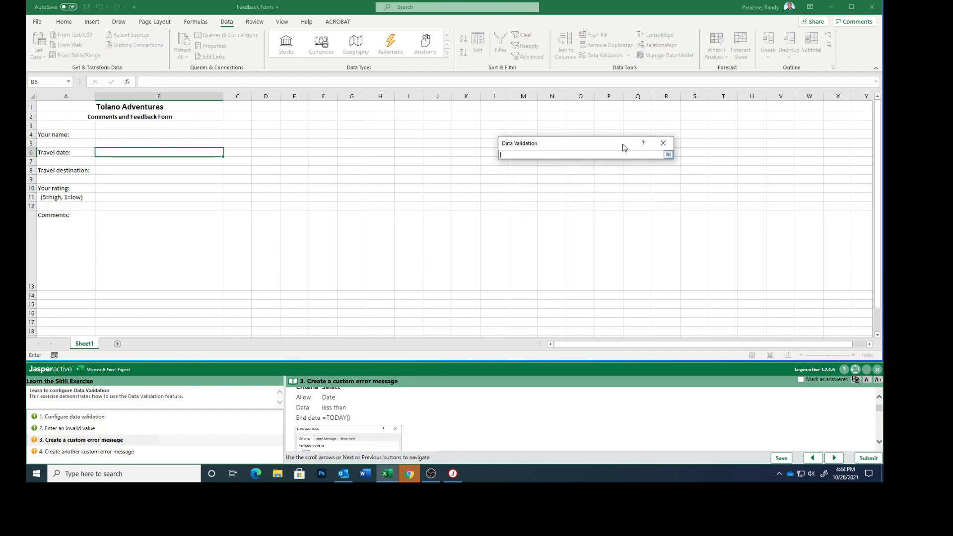
{"action": "left_click", "coordinate": [668, 155]}
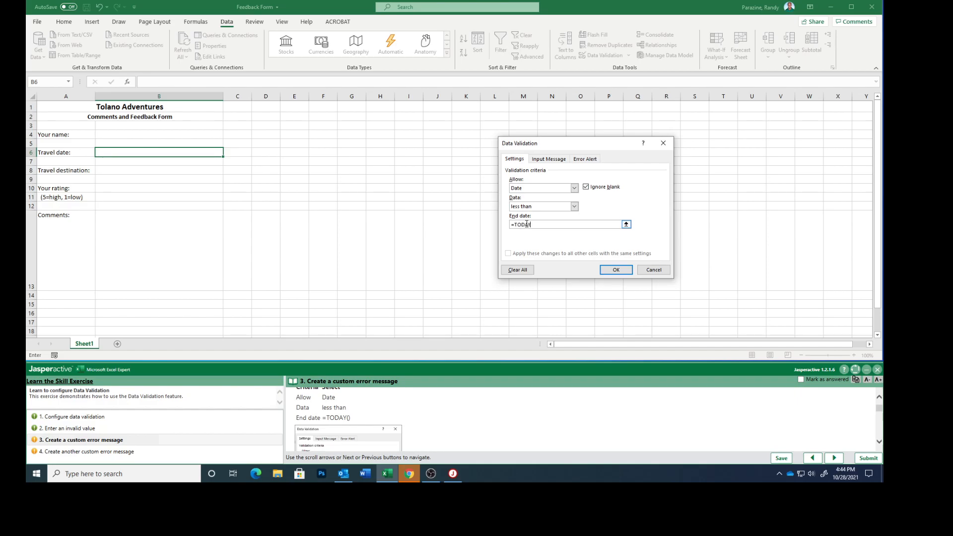
{"action": "type", "text": "("}
- Give the date rule's error alert the title "Incorrect Date" and the message "Your travel date must be before today."
{"action": "scroll", "coordinate": [494, 431], "scroll_direction": "down", "scroll_amount": 3}
{"action": "scroll", "coordinate": [495, 431], "scroll_direction": "down", "scroll_amount": 2}
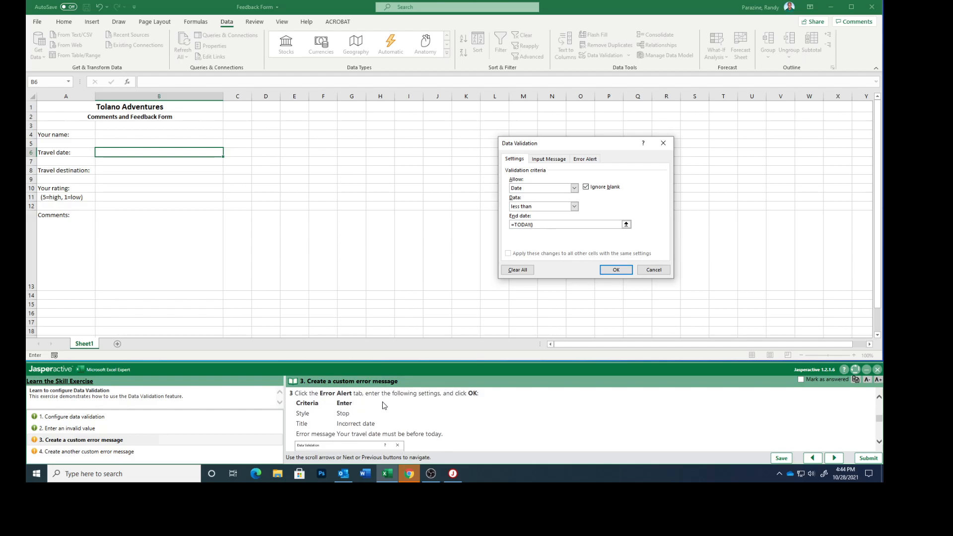
{"action": "left_click", "coordinate": [591, 160]}
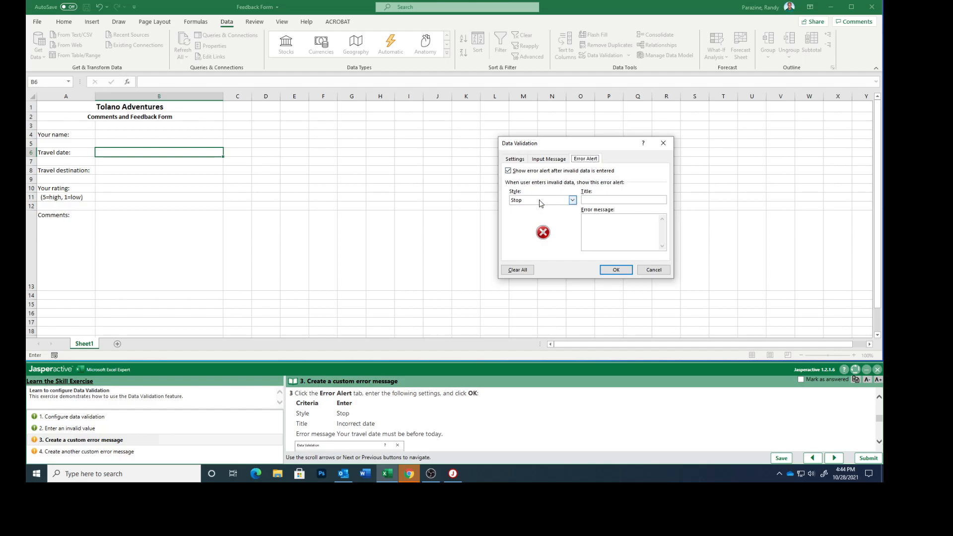
{"action": "left_click", "coordinate": [605, 201]}
{"action": "scroll", "coordinate": [458, 427], "scroll_direction": "down", "scroll_amount": 1}
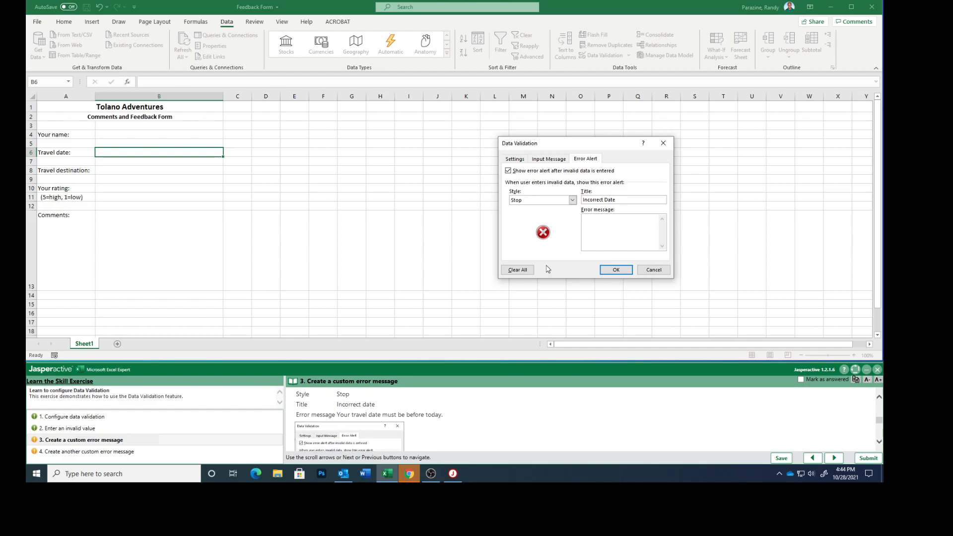
{"action": "left_click", "coordinate": [609, 225]}
{"action": "type", "text": "Your travel date must be before today."}
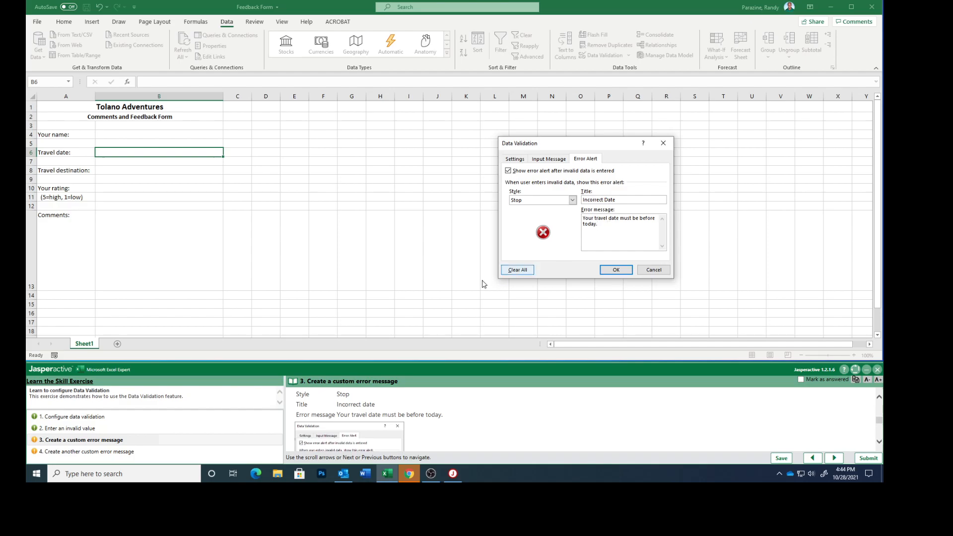
- Read the exercise instructions for finishing the error alert and testing cell B6 with a future date
{"action": "scroll", "coordinate": [476, 440], "scroll_direction": "down", "scroll_amount": 3}
{"action": "scroll", "coordinate": [474, 438], "scroll_direction": "down", "scroll_amount": 3}
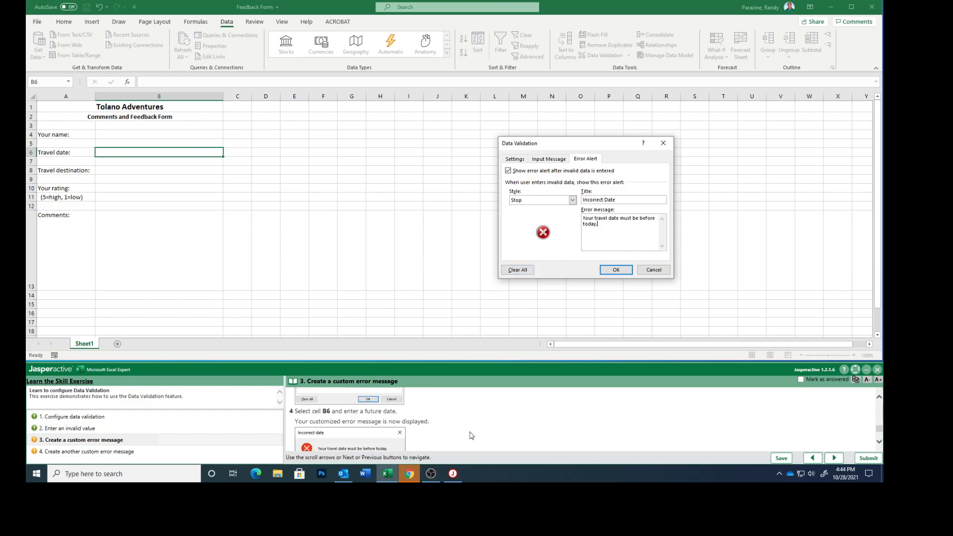
{"action": "scroll", "coordinate": [471, 436], "scroll_direction": "down", "scroll_amount": 1}
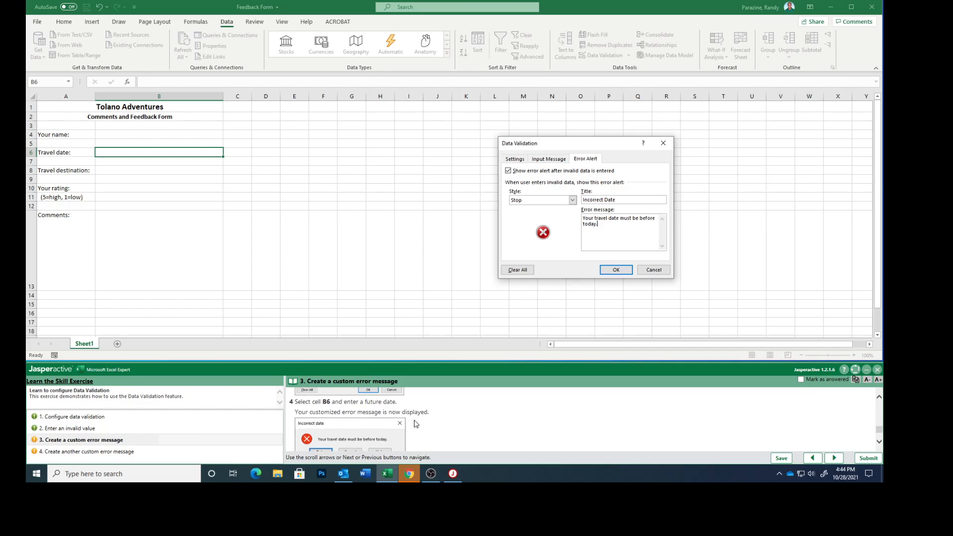
{"action": "scroll", "coordinate": [416, 418], "scroll_direction": "up", "scroll_amount": 1}
{"action": "scroll", "coordinate": [432, 418], "scroll_direction": "down", "scroll_amount": 1}
{"action": "scroll", "coordinate": [453, 418], "scroll_direction": "up", "scroll_amount": 3}
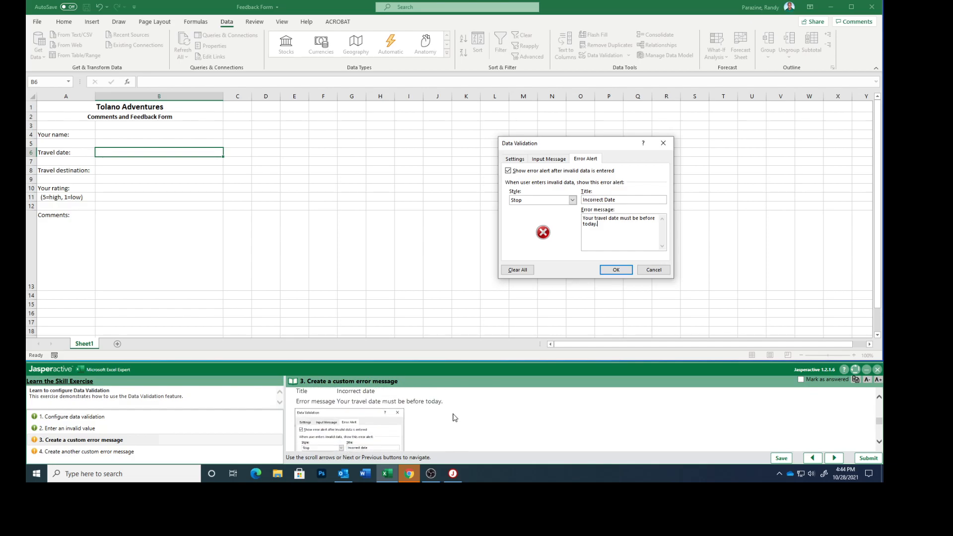
{"action": "scroll", "coordinate": [453, 418], "scroll_direction": "down", "scroll_amount": 3}
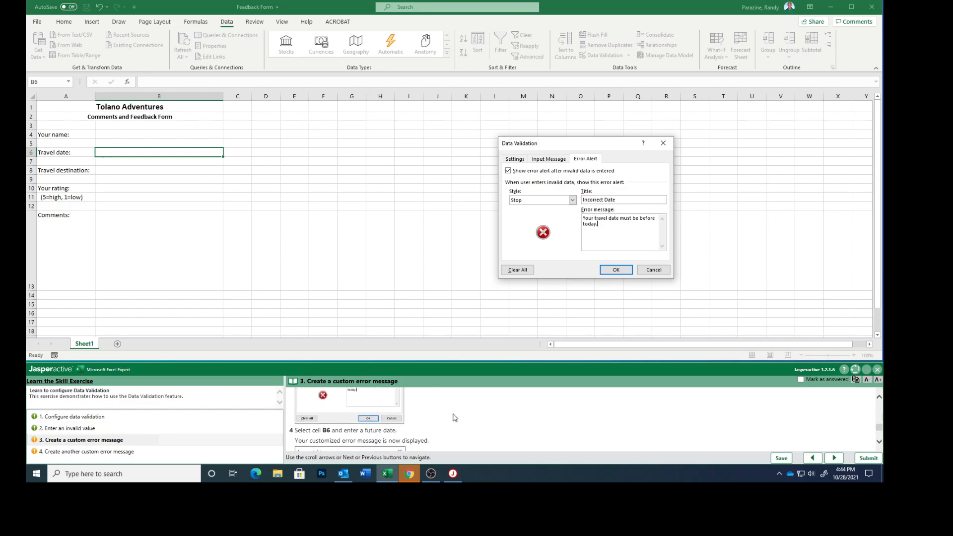
- Apply the date validation rule to cell B6 and test it by entering the future date 12/25/21
{"action": "scroll", "coordinate": [453, 418], "scroll_direction": "down", "scroll_amount": 2}
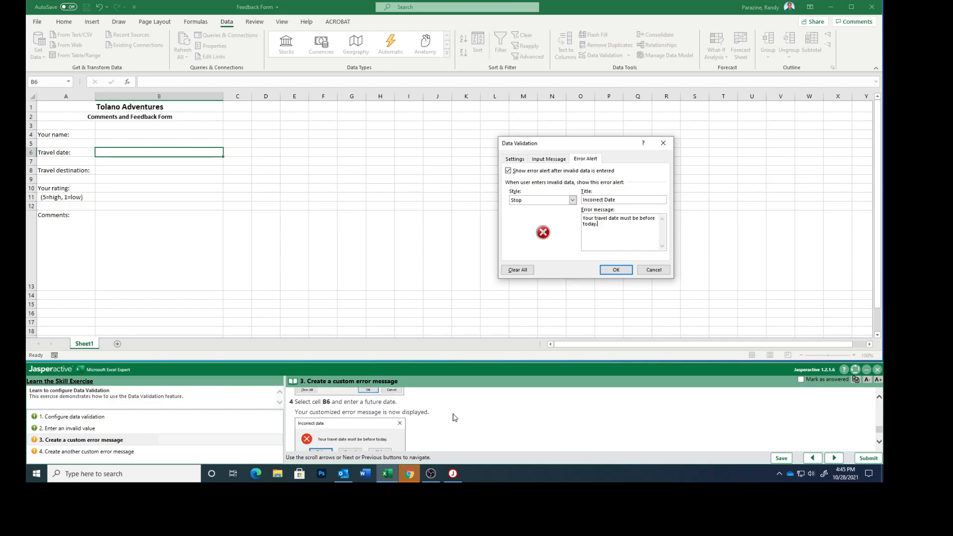
{"action": "left_click", "coordinate": [616, 269]}
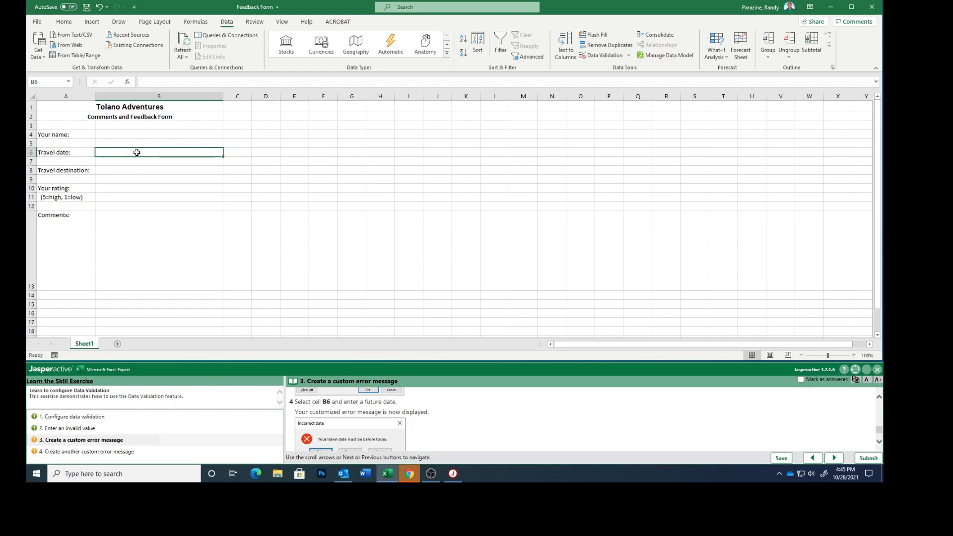
{"action": "type", "text": "12"}
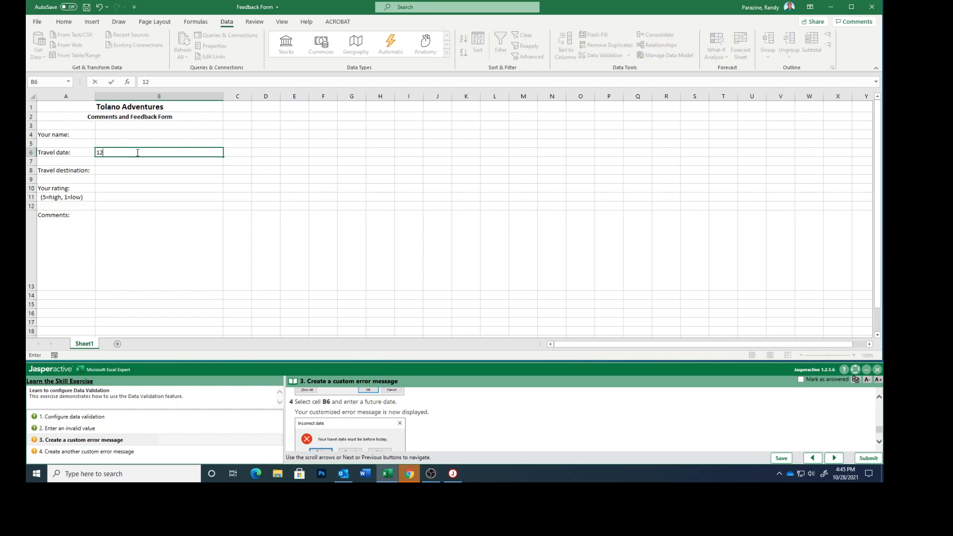
{"action": "type", "text": "/25/21"}
{"action": "key", "text": "Return"}
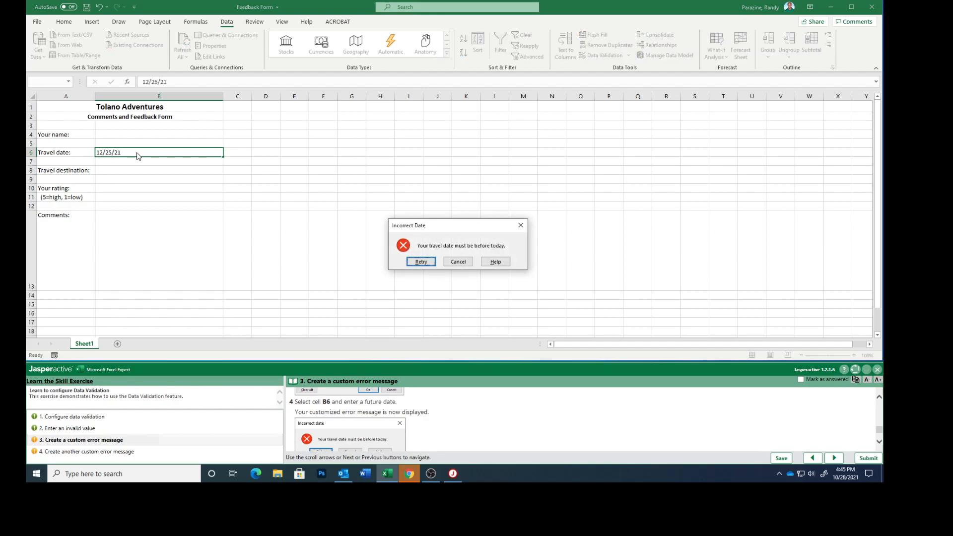
- Cancel the test date entry, mark the custom error message task as answered and go to the following task
{"action": "scroll", "coordinate": [427, 426], "scroll_direction": "down", "scroll_amount": 2}
{"action": "scroll", "coordinate": [427, 426], "scroll_direction": "down", "scroll_amount": 1}
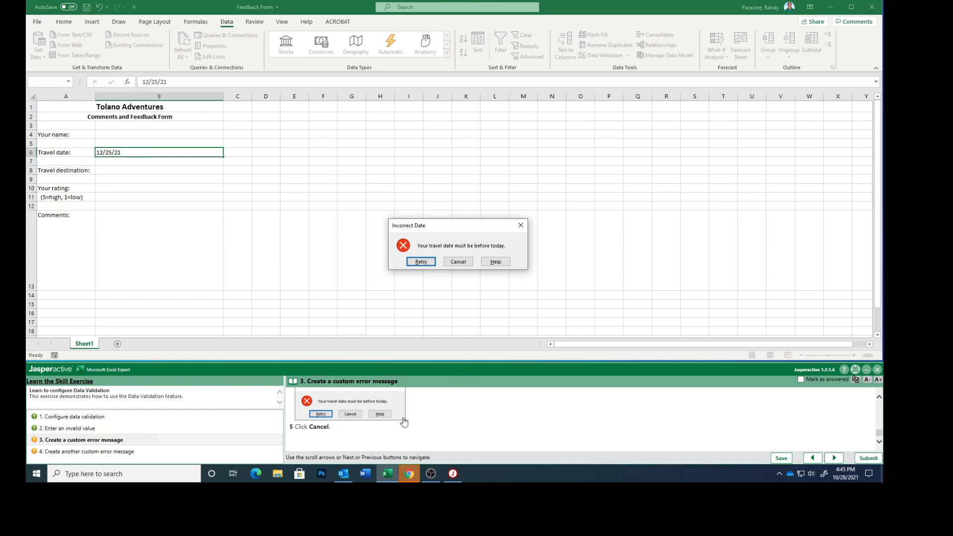
{"action": "left_click", "coordinate": [457, 262]}
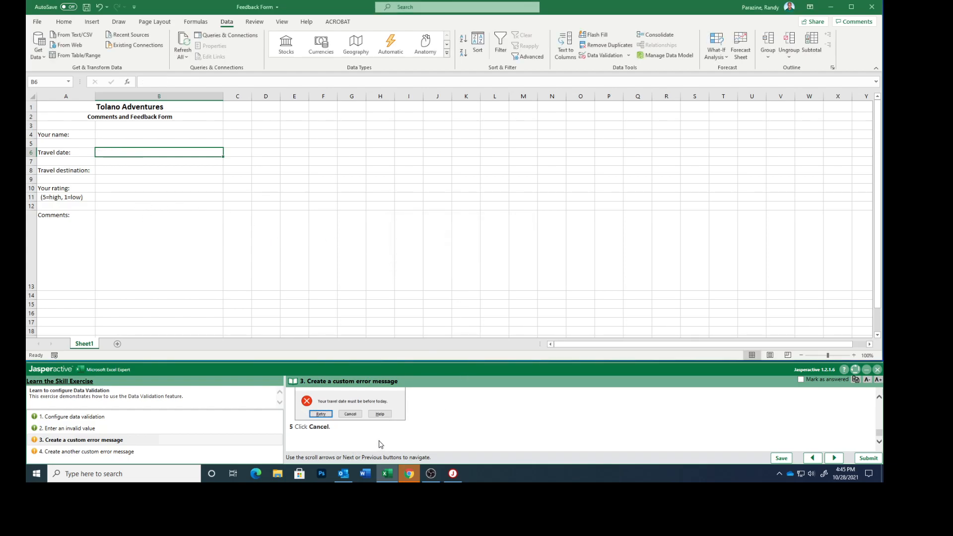
{"action": "left_click", "coordinate": [801, 379]}
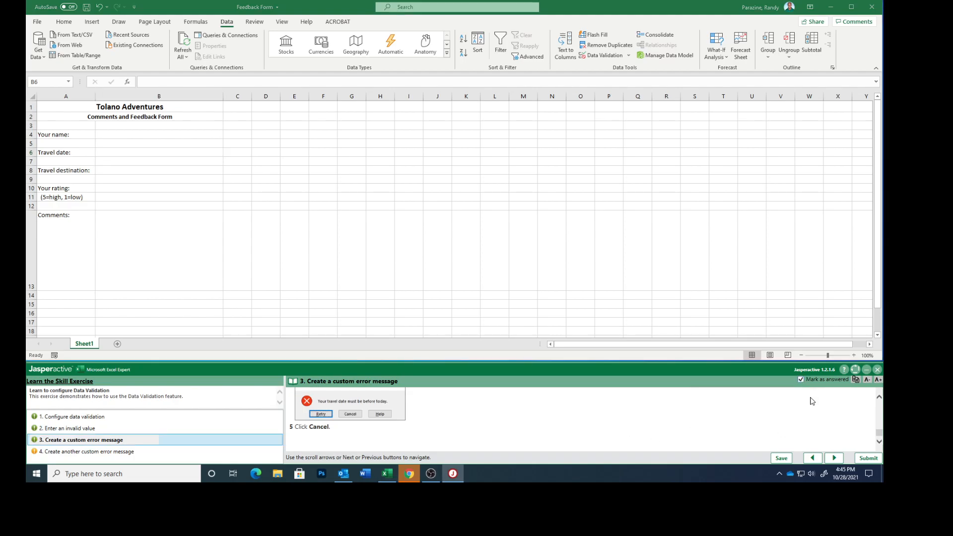
{"action": "left_click", "coordinate": [835, 458]}
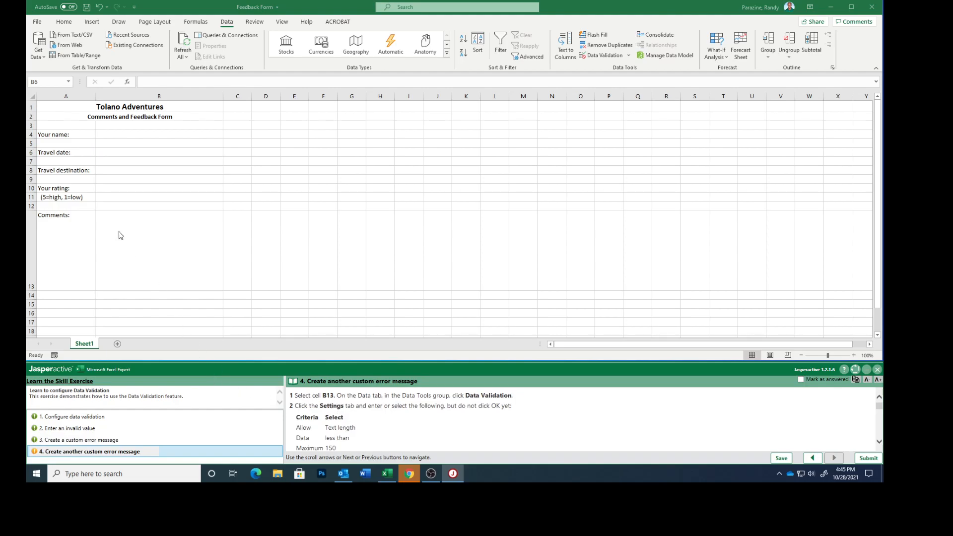
- Set a data validation rule for comments cell B13 allowing a text length less than a maximum of 150
{"action": "left_click", "coordinate": [140, 274]}
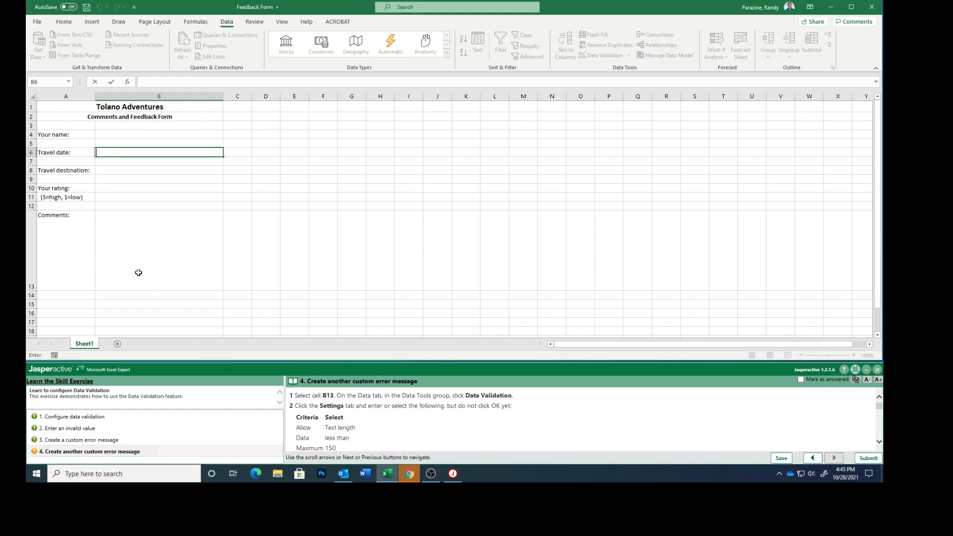
{"action": "left_click", "coordinate": [139, 273]}
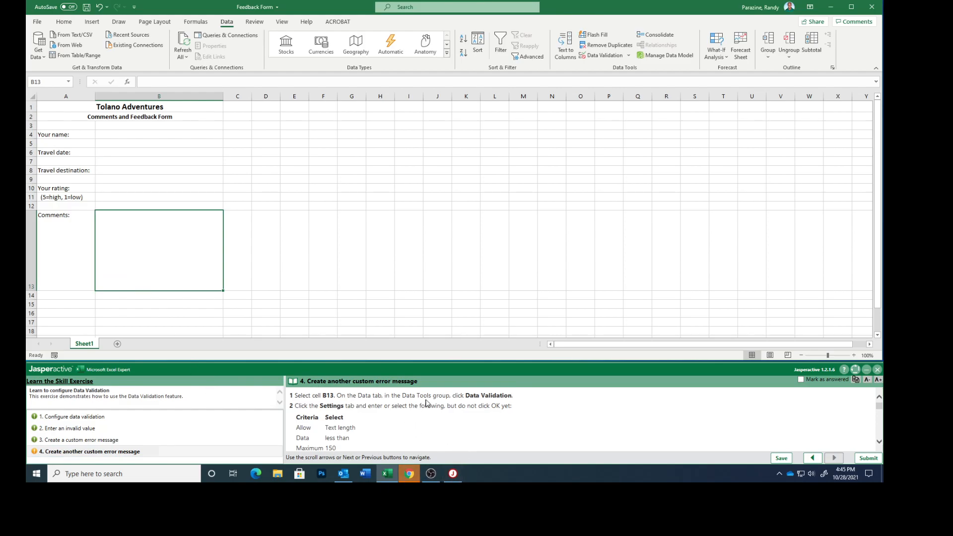
{"action": "left_click", "coordinate": [604, 56]}
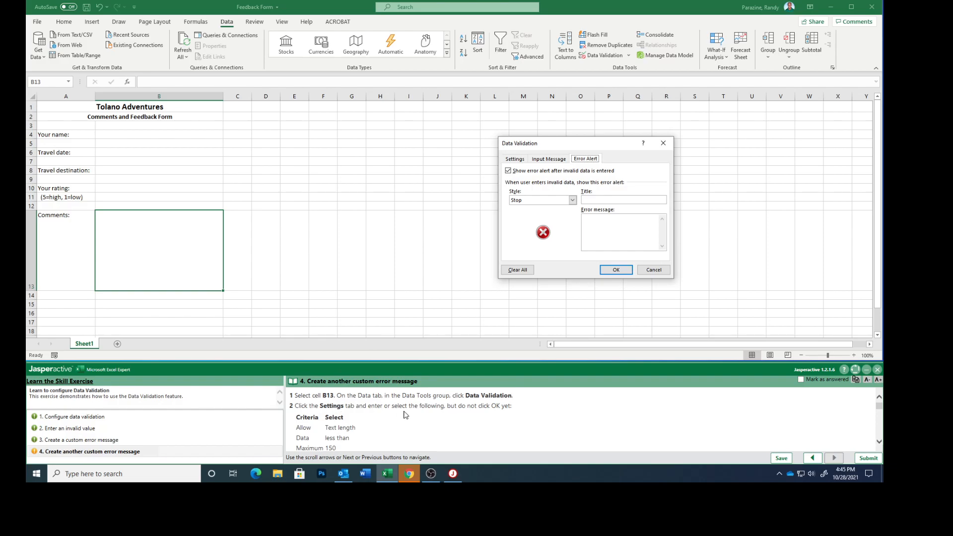
{"action": "left_click", "coordinate": [512, 162]}
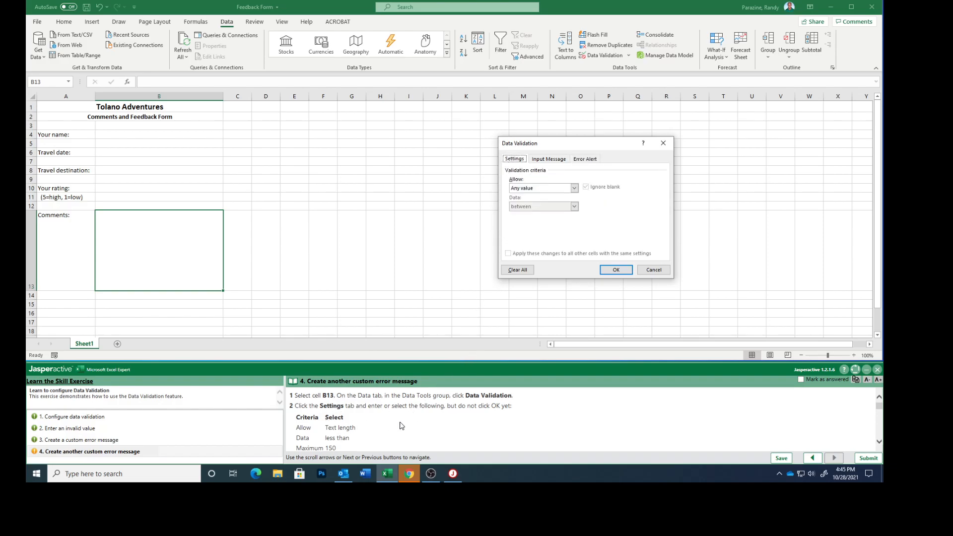
{"action": "scroll", "coordinate": [402, 426], "scroll_direction": "down", "scroll_amount": 1}
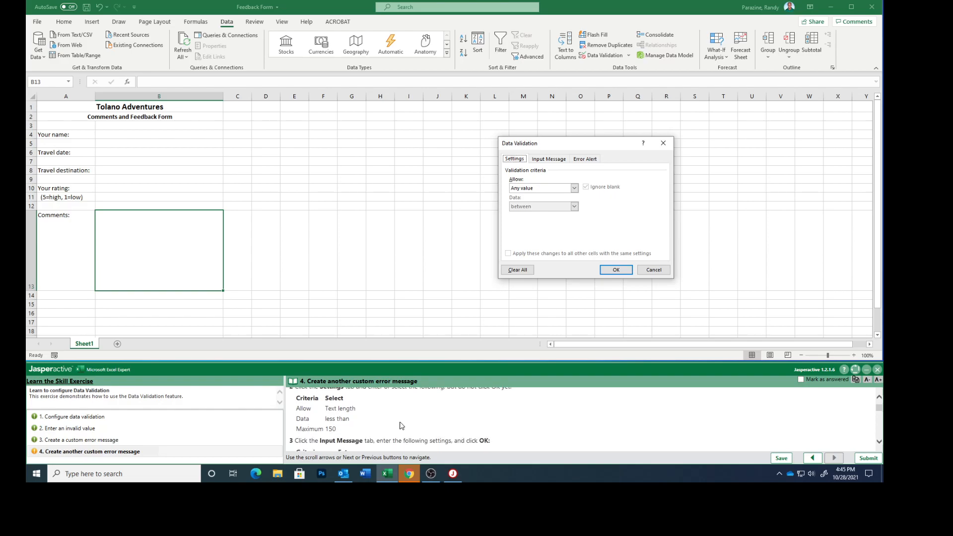
{"action": "scroll", "coordinate": [402, 426], "scroll_direction": "down", "scroll_amount": 1}
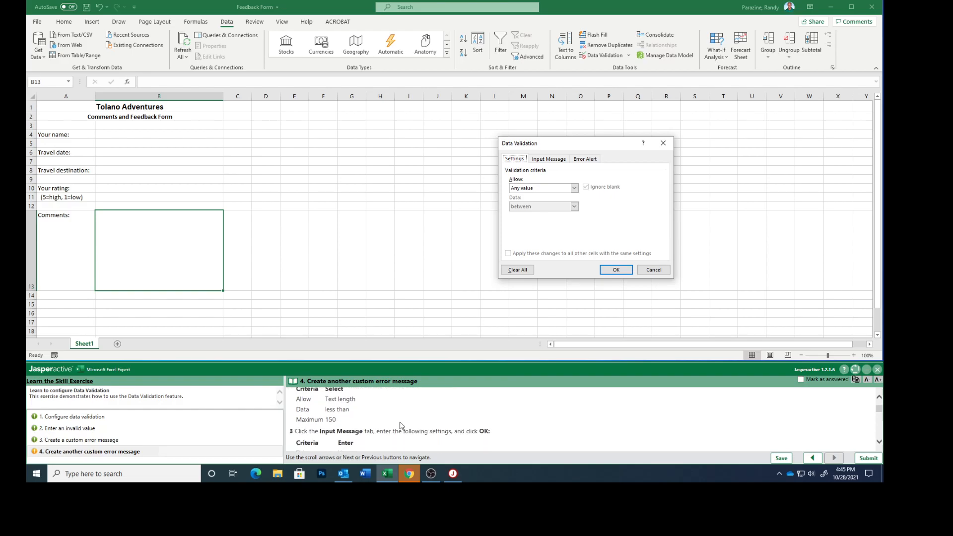
{"action": "left_click", "coordinate": [574, 189]}
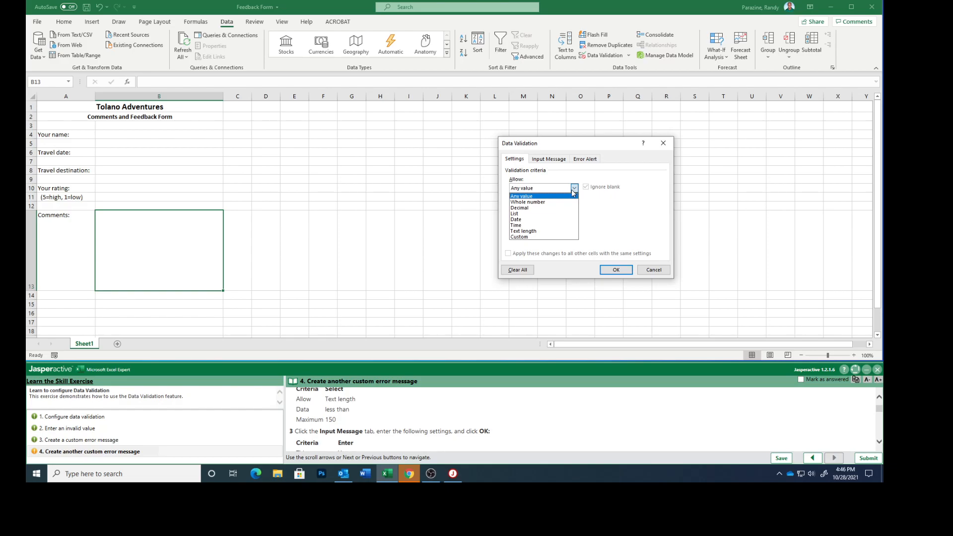
{"action": "left_click", "coordinate": [555, 232]}
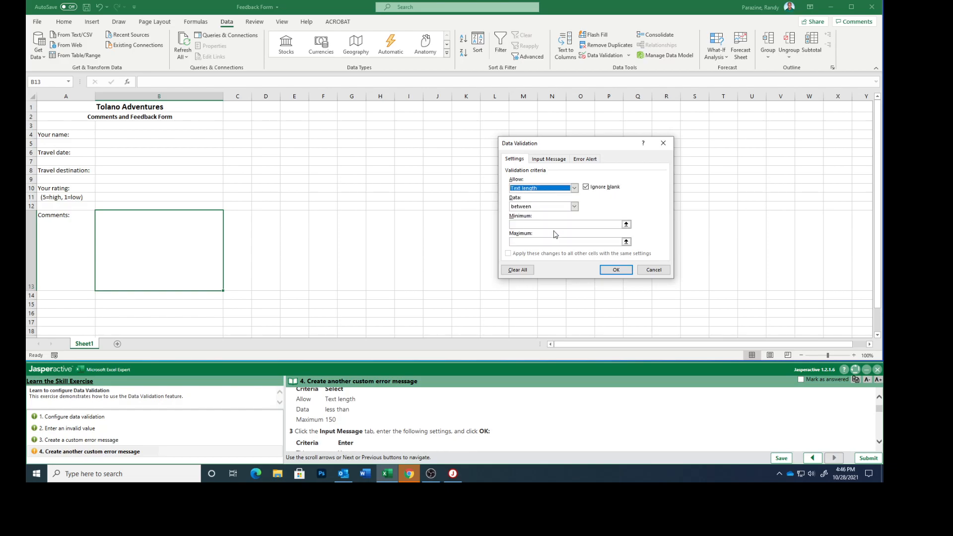
{"action": "left_click", "coordinate": [575, 206]}
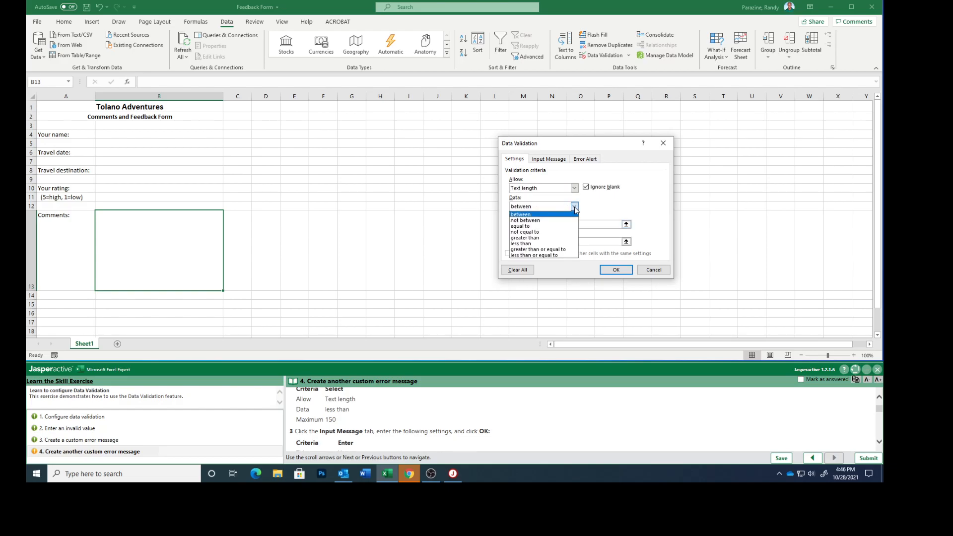
{"action": "left_click", "coordinate": [553, 244]}
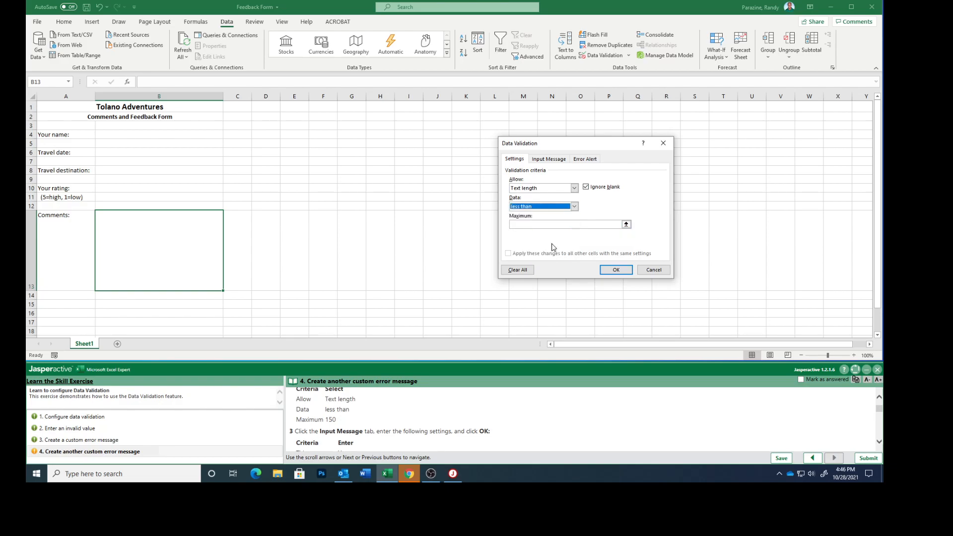
{"action": "left_click", "coordinate": [531, 223]}
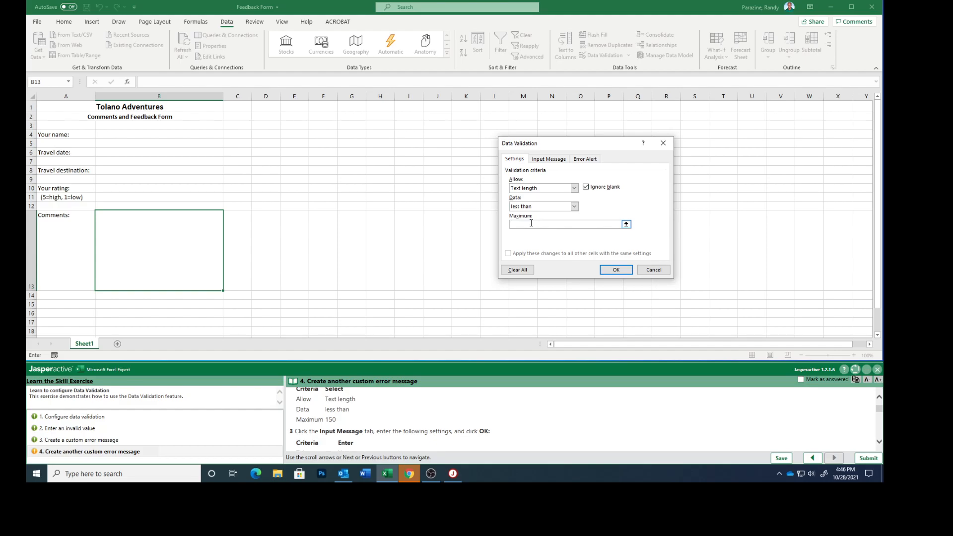
{"action": "type", "text": "150"}
- Give the rule the input message title "Your comments" and text "Your comments will be entered into a grand prize drawing!", and apply it
{"action": "left_click", "coordinate": [545, 161]}
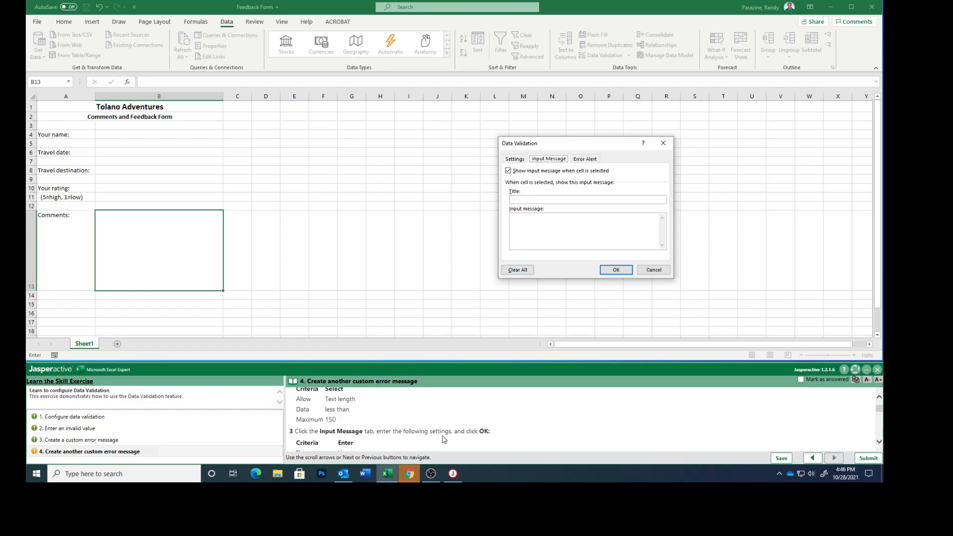
{"action": "scroll", "coordinate": [476, 428], "scroll_direction": "down", "scroll_amount": 4}
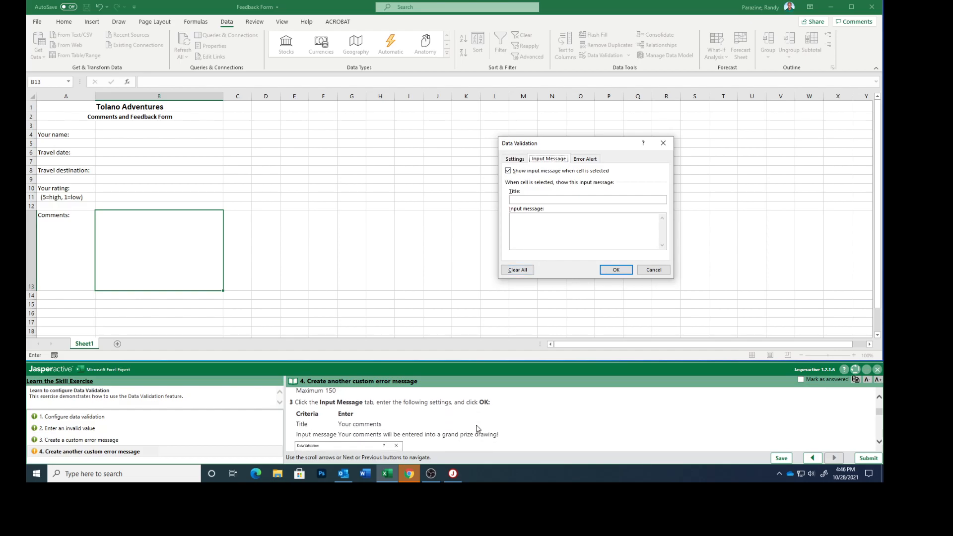
{"action": "left_click", "coordinate": [521, 201]}
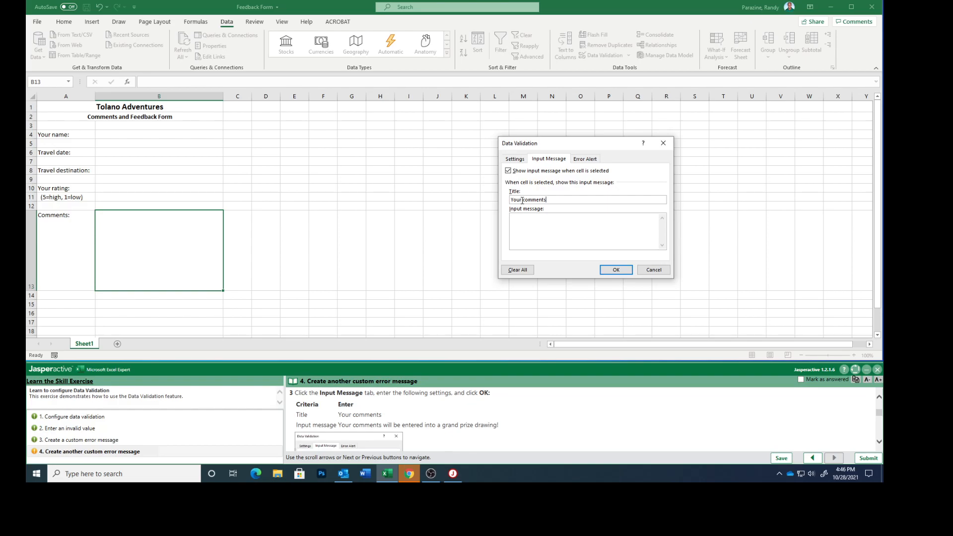
{"action": "left_click", "coordinate": [523, 220]}
{"action": "left_click", "coordinate": [607, 273]}
- Read the remaining task instructions and check cell B13's input message by selecting another cell and returning to it
{"action": "scroll", "coordinate": [477, 423], "scroll_direction": "down", "scroll_amount": 5}
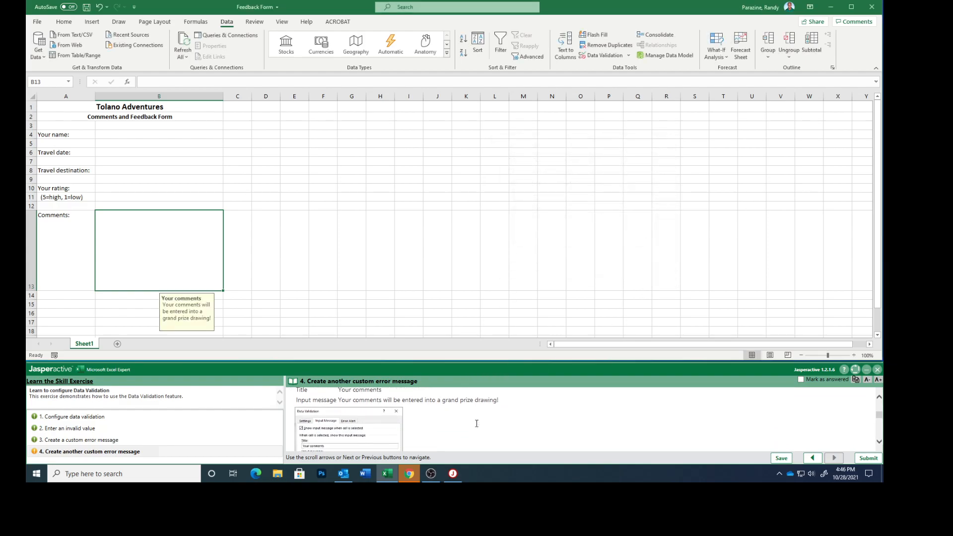
{"action": "scroll", "coordinate": [478, 426], "scroll_direction": "down", "scroll_amount": 5}
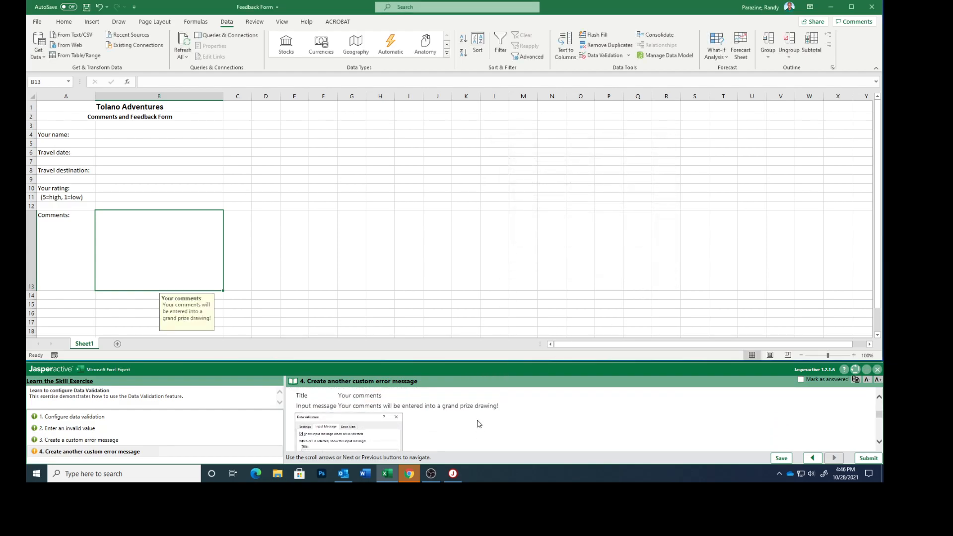
{"action": "scroll", "coordinate": [479, 422], "scroll_direction": "down", "scroll_amount": 3}
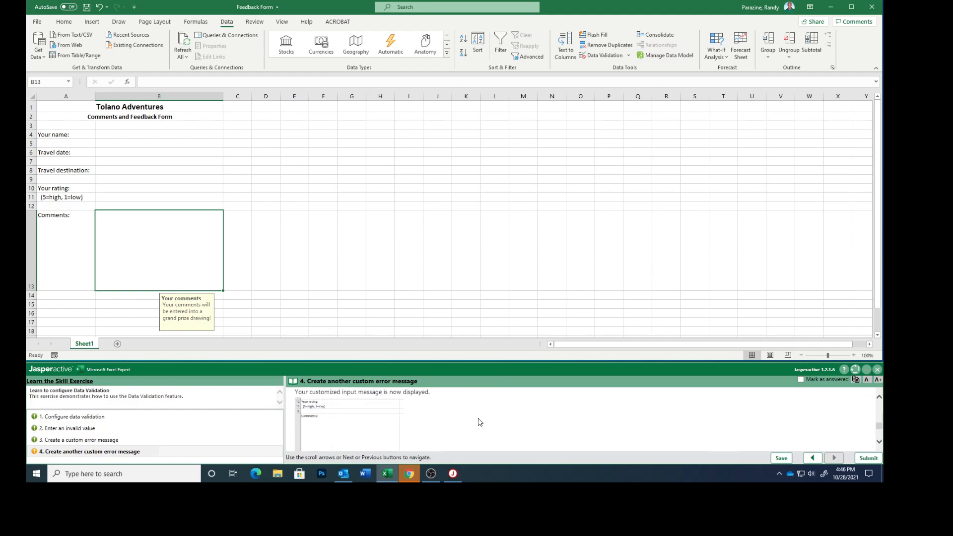
{"action": "scroll", "coordinate": [481, 422], "scroll_direction": "down", "scroll_amount": 3}
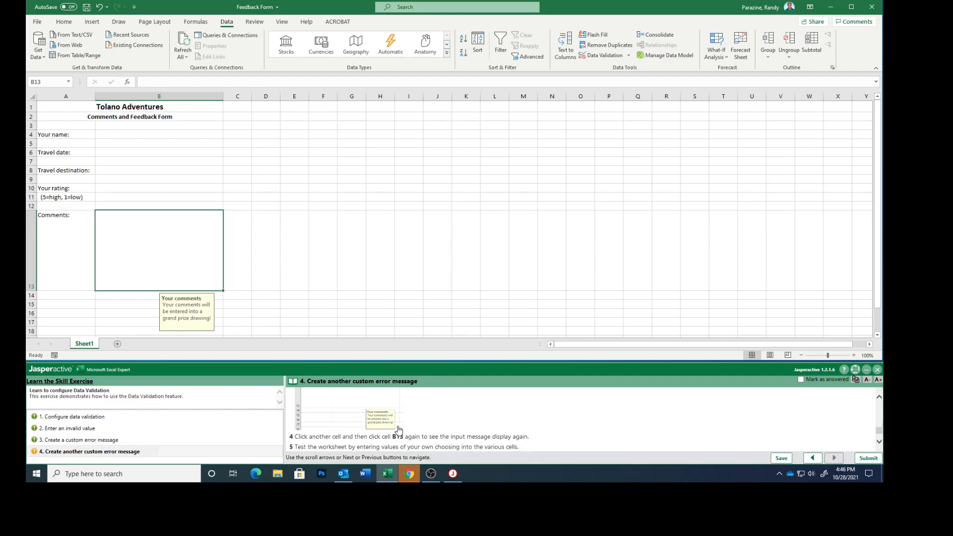
{"action": "scroll", "coordinate": [476, 415], "scroll_direction": "down", "scroll_amount": 1}
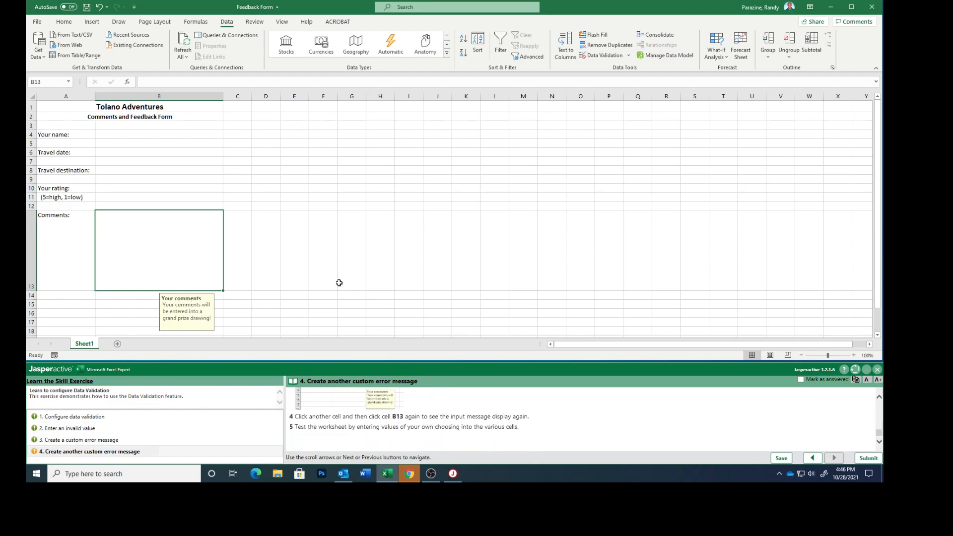
{"action": "left_click", "coordinate": [317, 256]}
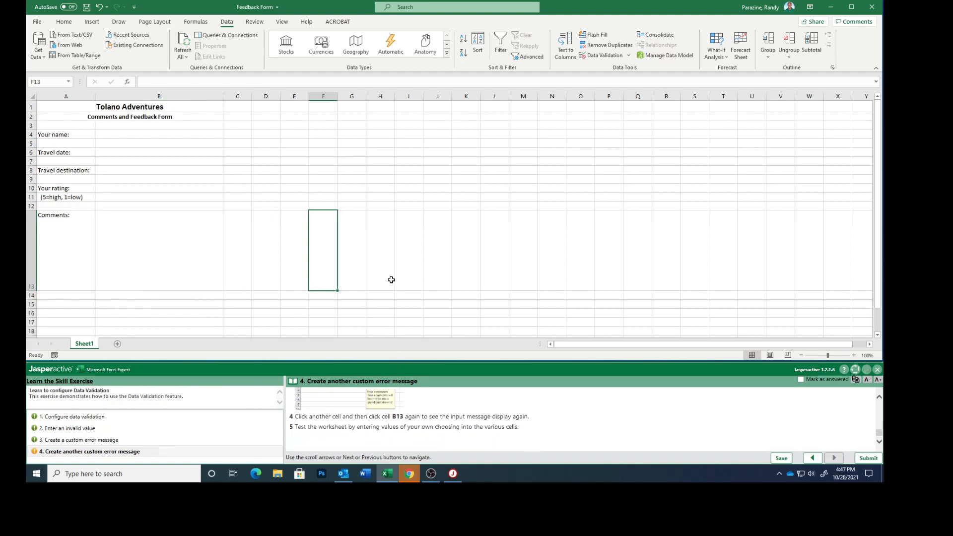
{"action": "left_click", "coordinate": [168, 247]}
{"action": "left_click", "coordinate": [285, 251]}
{"action": "left_click", "coordinate": [209, 260]}
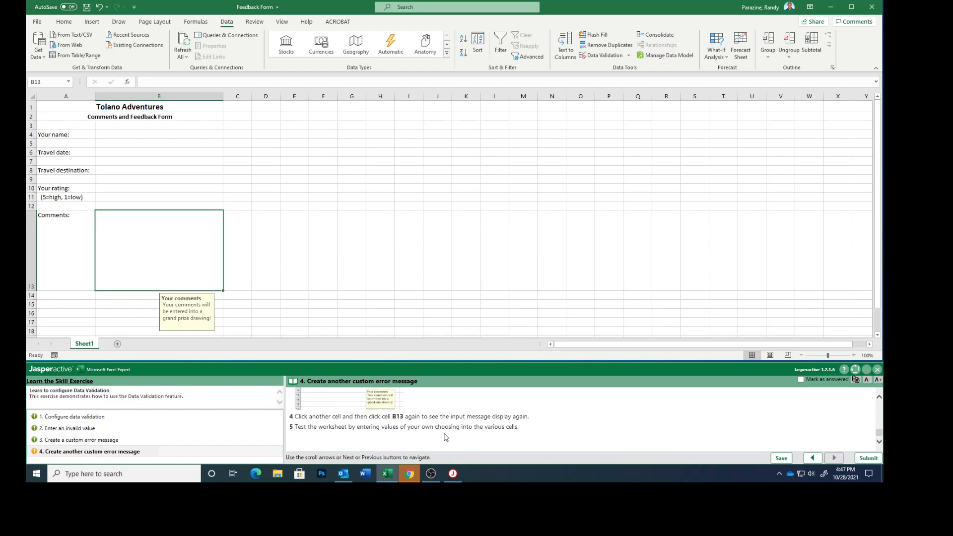
- Test the rating cell B10 by entering 1, try replacing it with 0 and cancel that entry
{"action": "left_click", "coordinate": [133, 194]}
{"action": "left_click", "coordinate": [156, 187]}
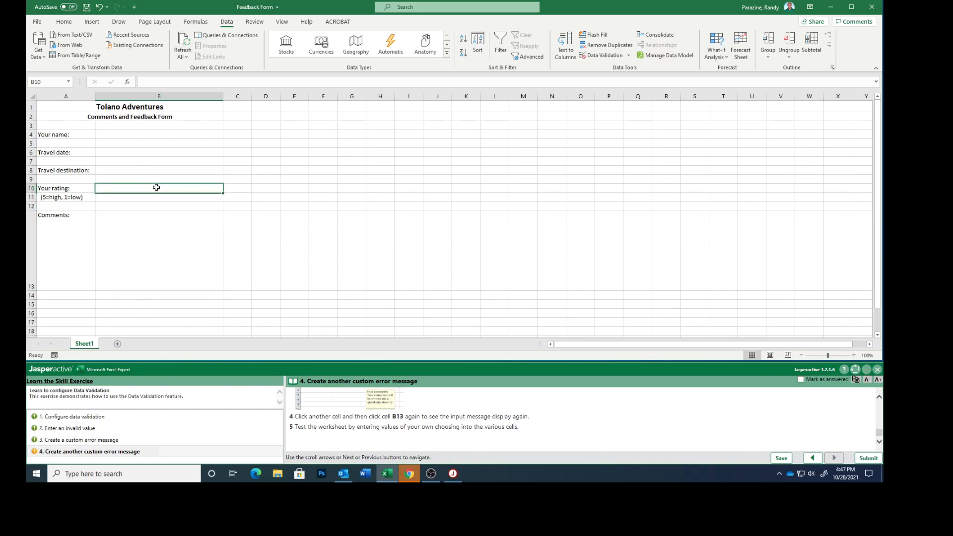
{"action": "type", "text": "1"}
{"action": "key", "text": "Return"}
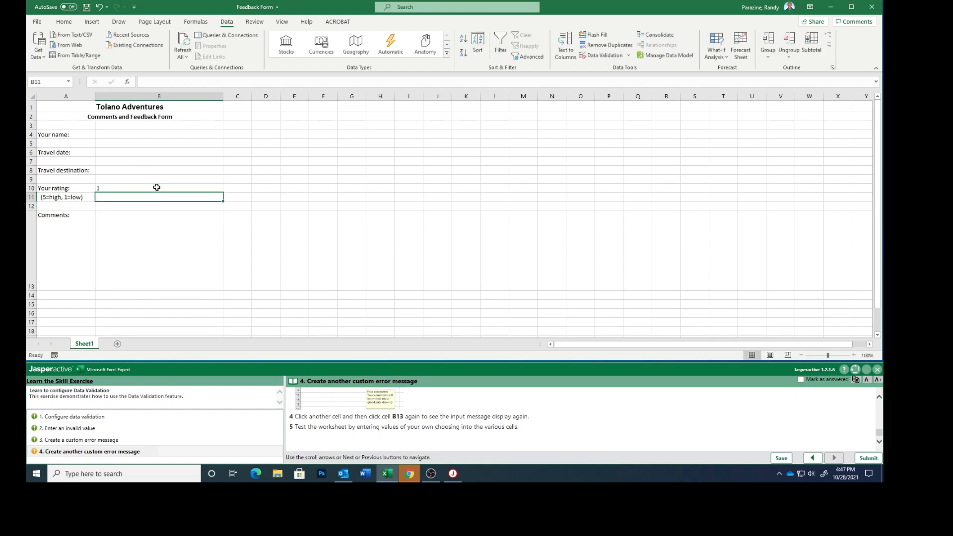
{"action": "left_click", "coordinate": [157, 187]}
{"action": "type", "text": "0"}
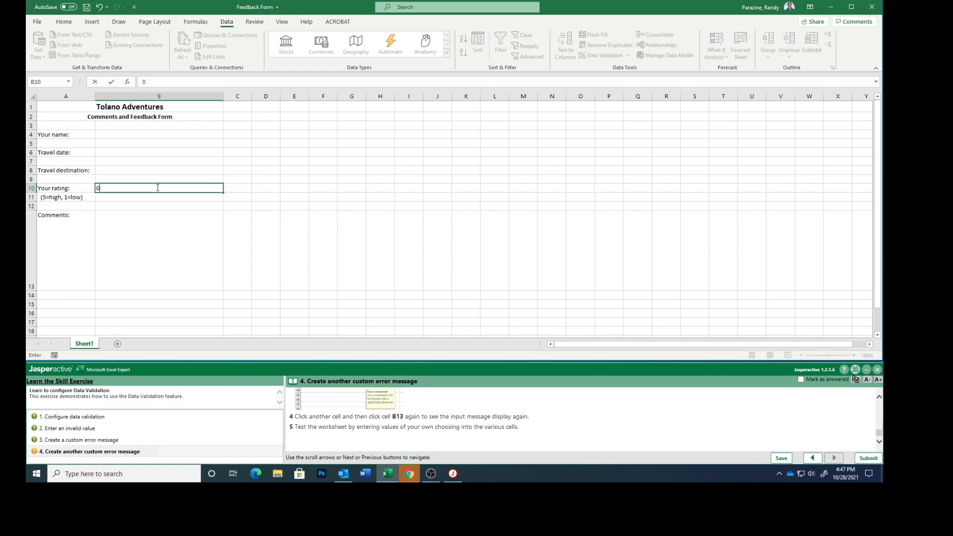
{"action": "key", "text": "Return"}
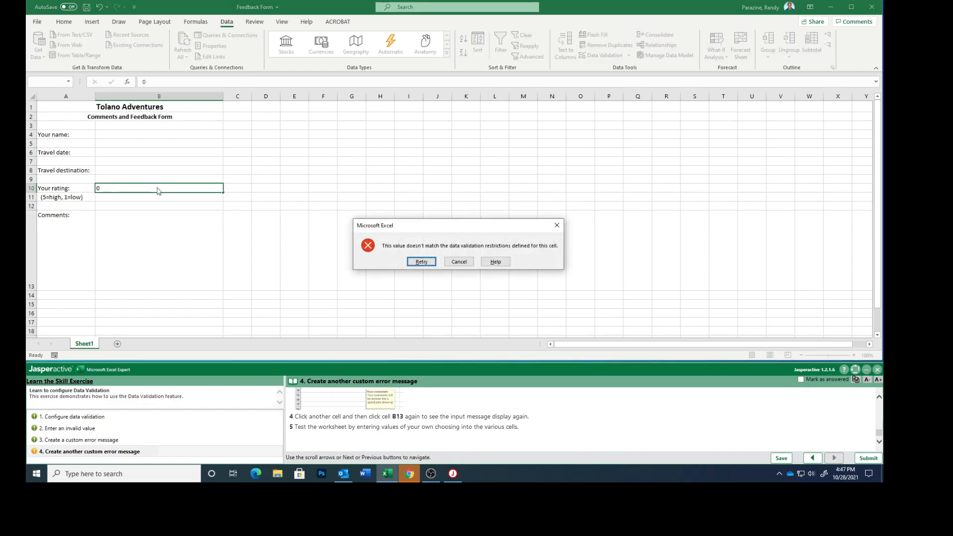
{"action": "left_click", "coordinate": [468, 263]}
- Test the travel date cell B6 with the past date 09/29/21
{"action": "left_click", "coordinate": [141, 152]}
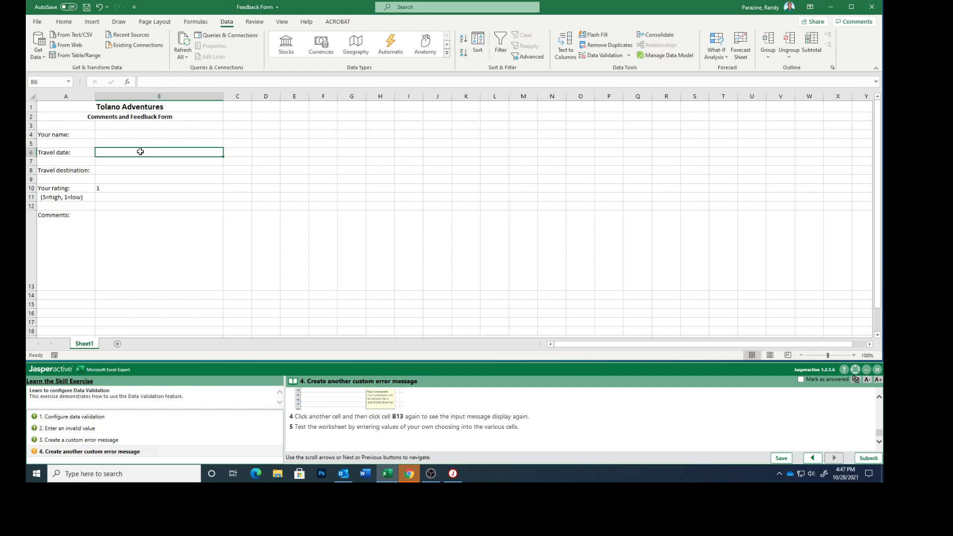
{"action": "type", "text": "09/2"}
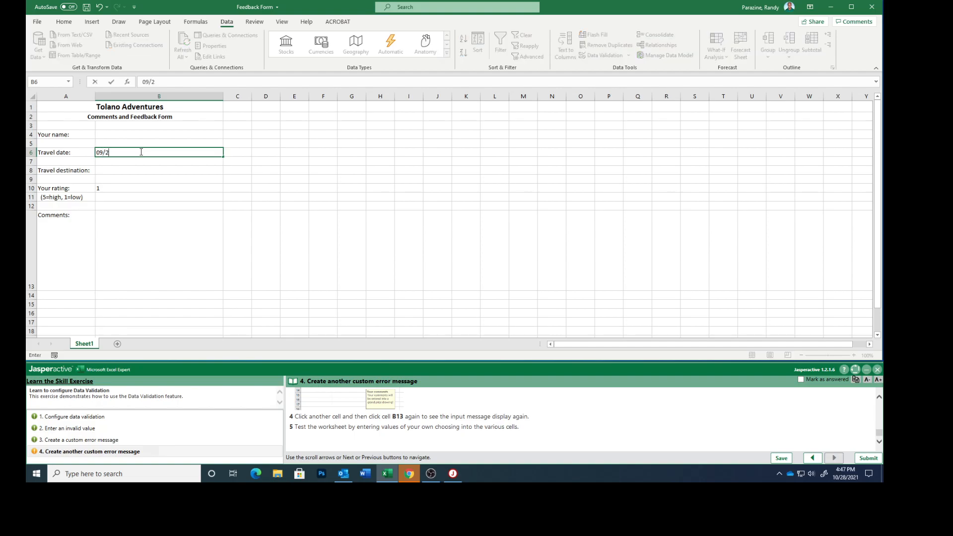
{"action": "type", "text": "9/21"}
{"action": "key", "text": "Return"}
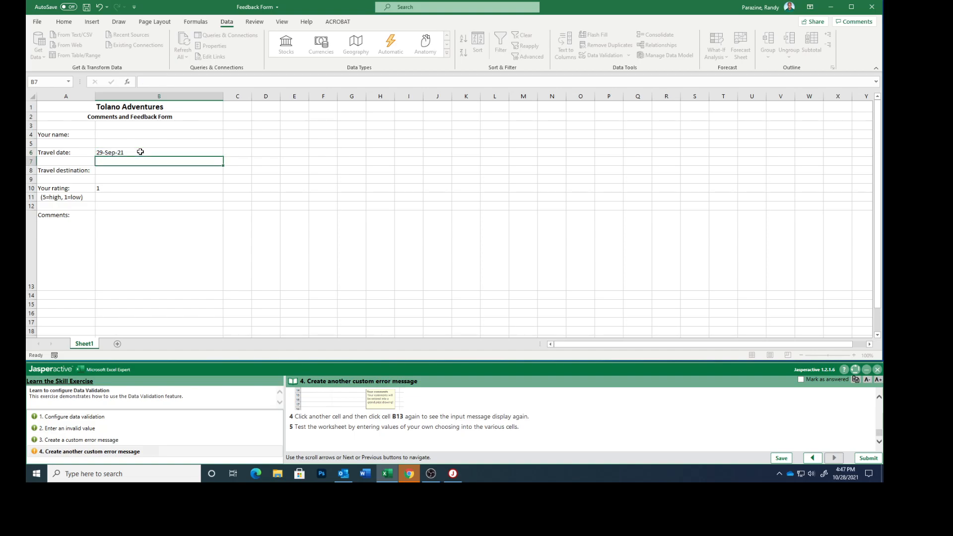
{"action": "left_click", "coordinate": [128, 152]}
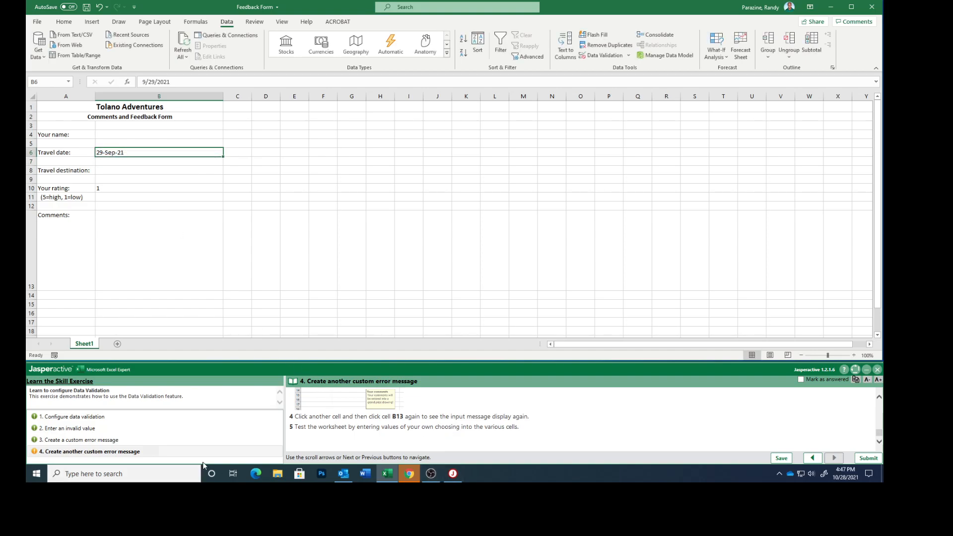
- Mark the last task as answered and submit the exercise results for scoring
{"action": "left_click", "coordinate": [801, 380]}
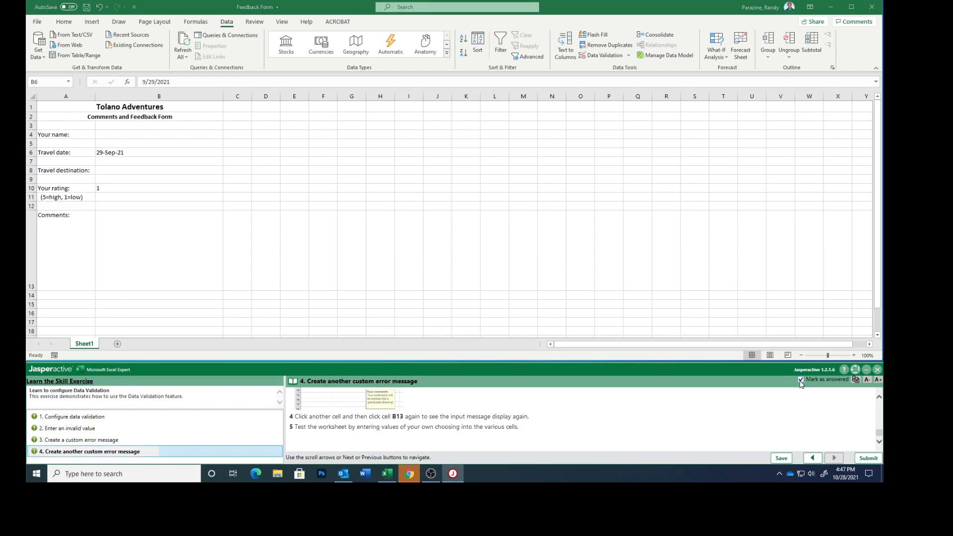
{"action": "left_click", "coordinate": [862, 460]}
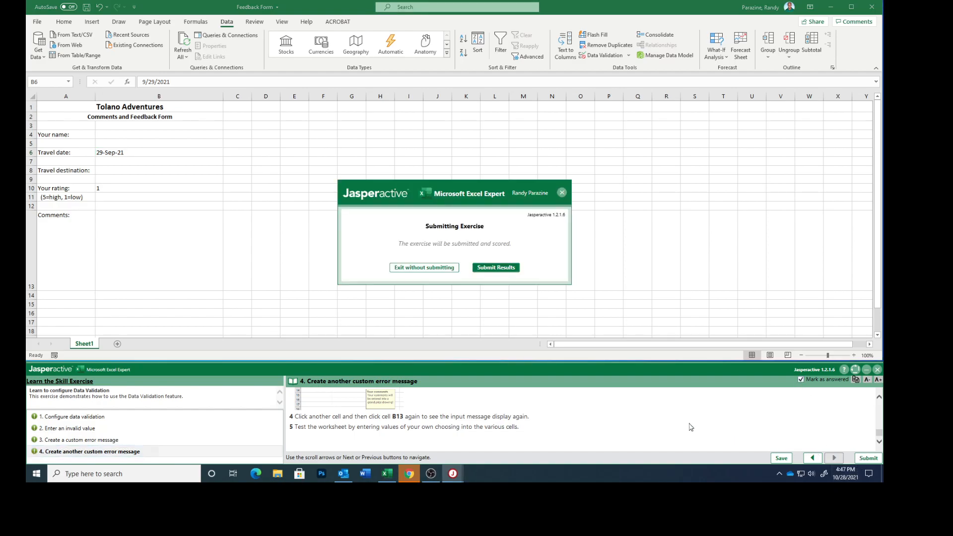
{"action": "left_click", "coordinate": [496, 268]}
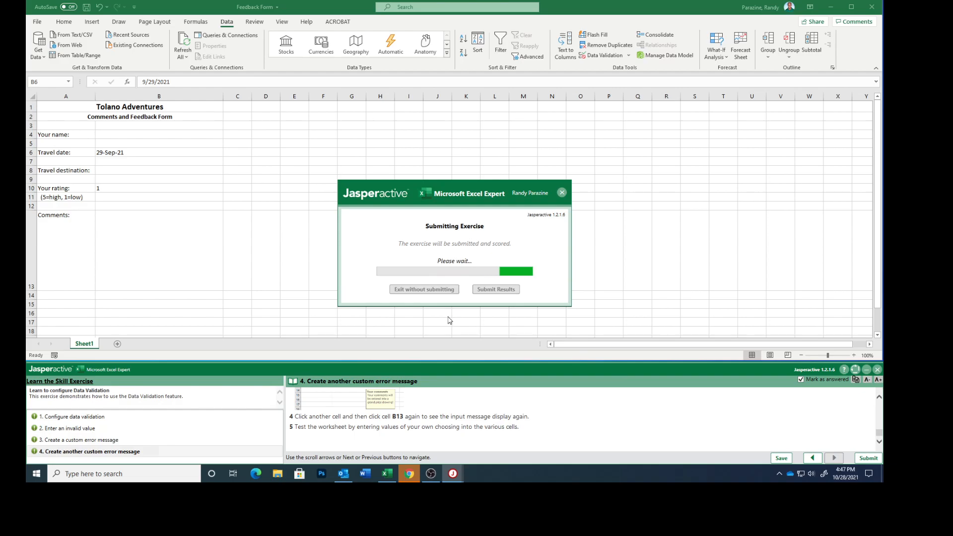